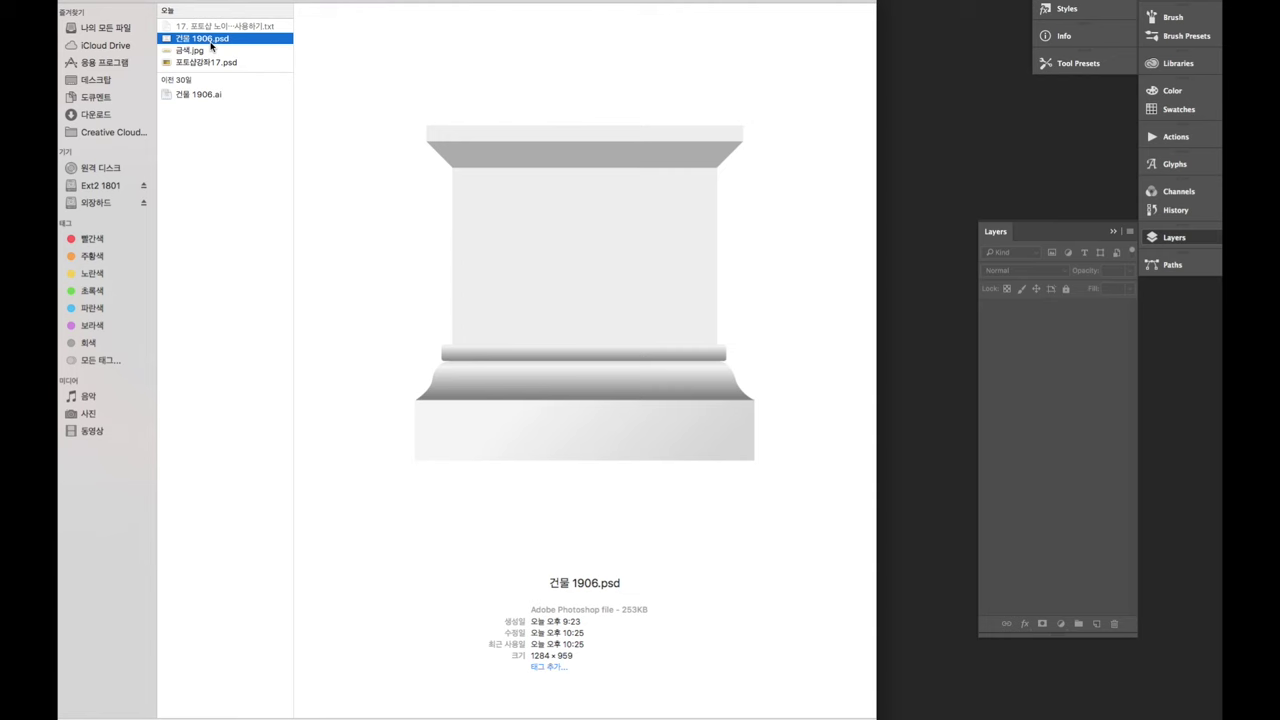
# Open 건물 1906.psd and merge a new green-filled background layer into the pedestal layer.
pyautogui.doubleClick(213, 40)
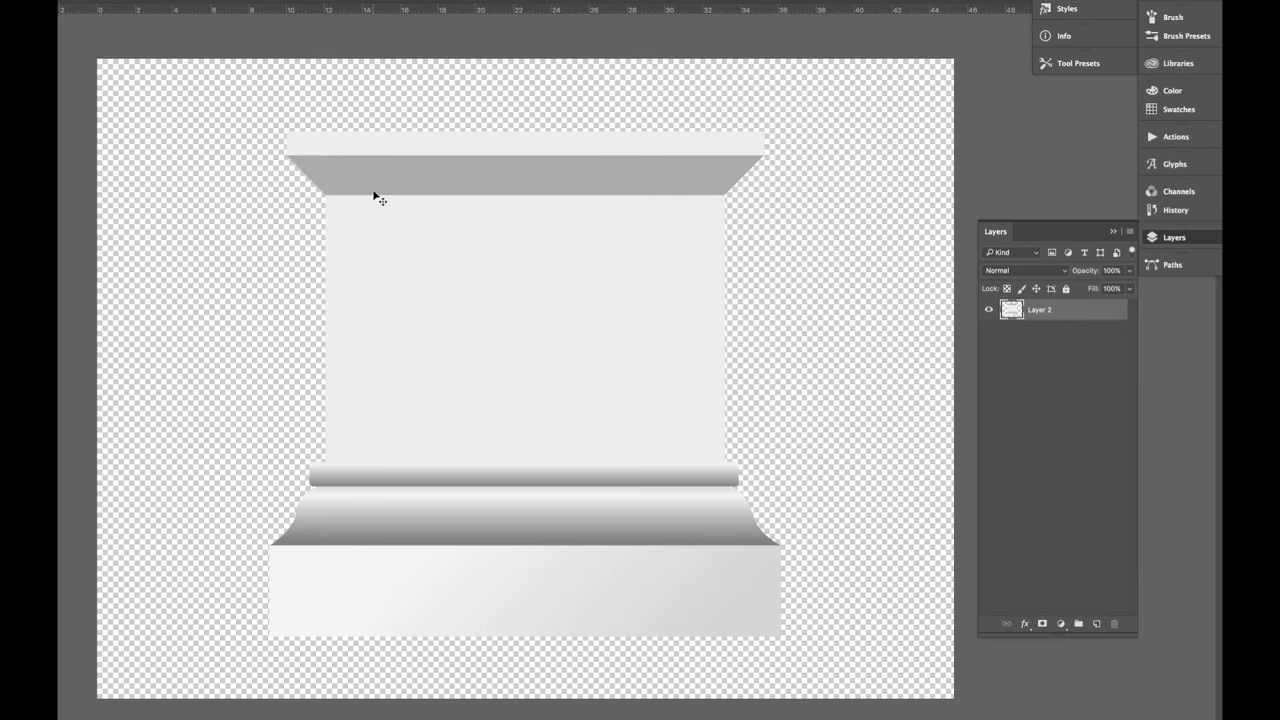
pyautogui.hotkey('ctrl', 'shift', 'alt', 'n')
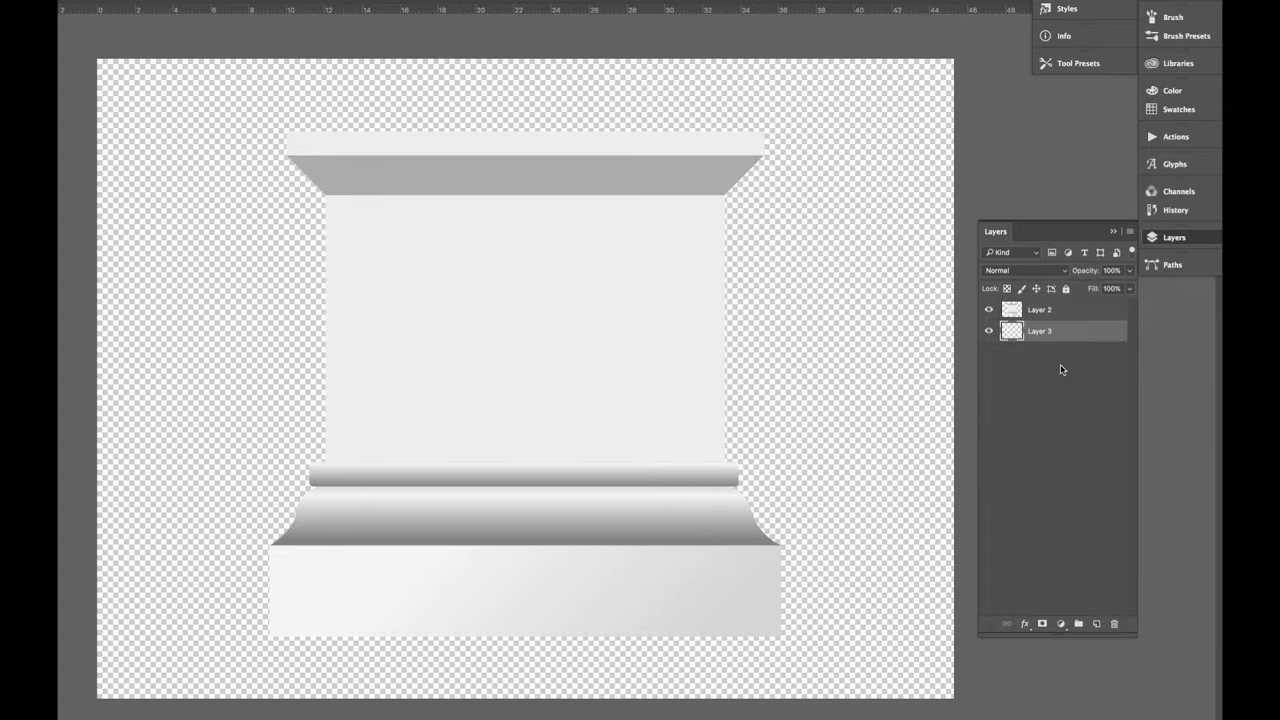
pyautogui.hotkey('alt', 'BackSpace')
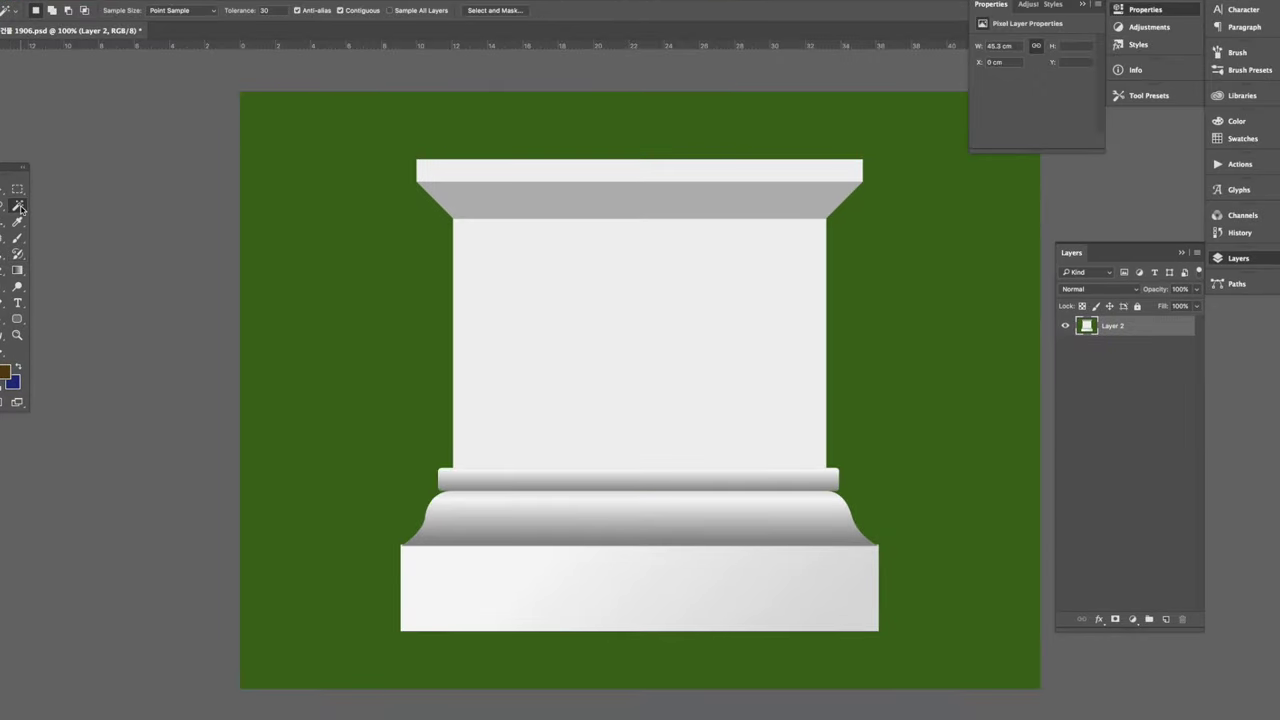
# Select the front face of the pedestal's top slab with the Magic Wand and copy it to a new layer.
pyautogui.click(19, 206)
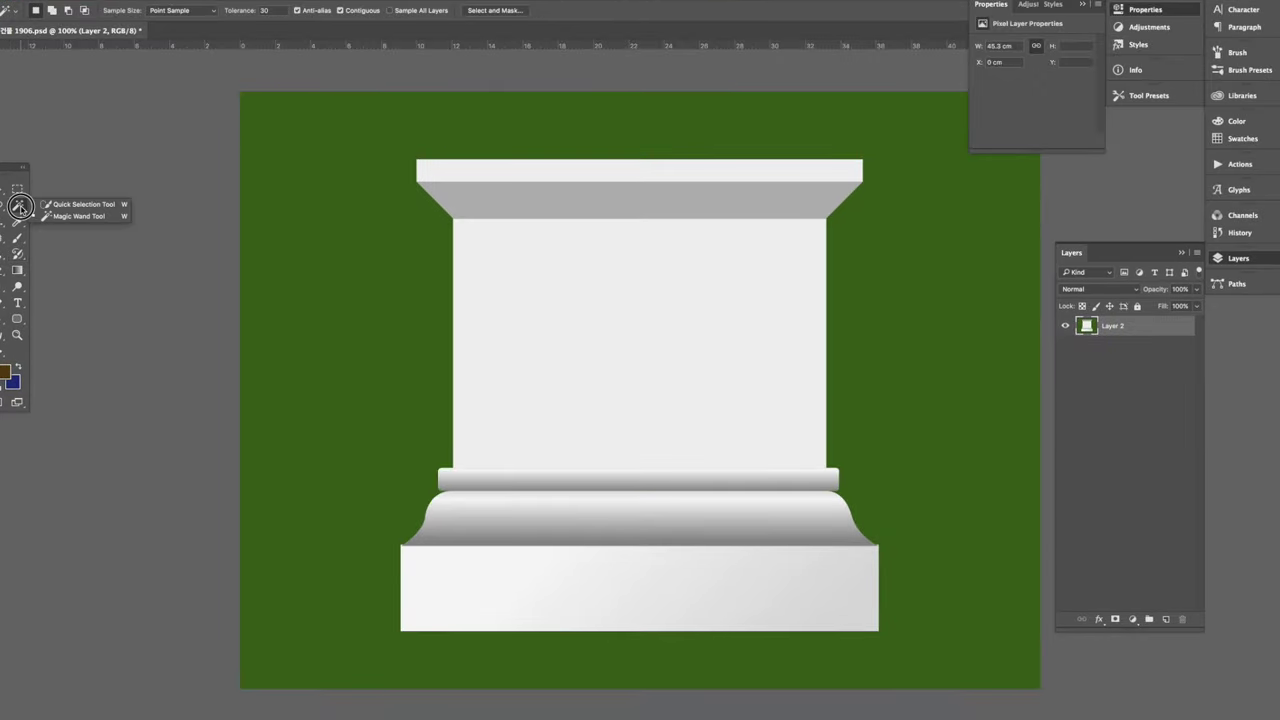
pyautogui.click(69, 218)
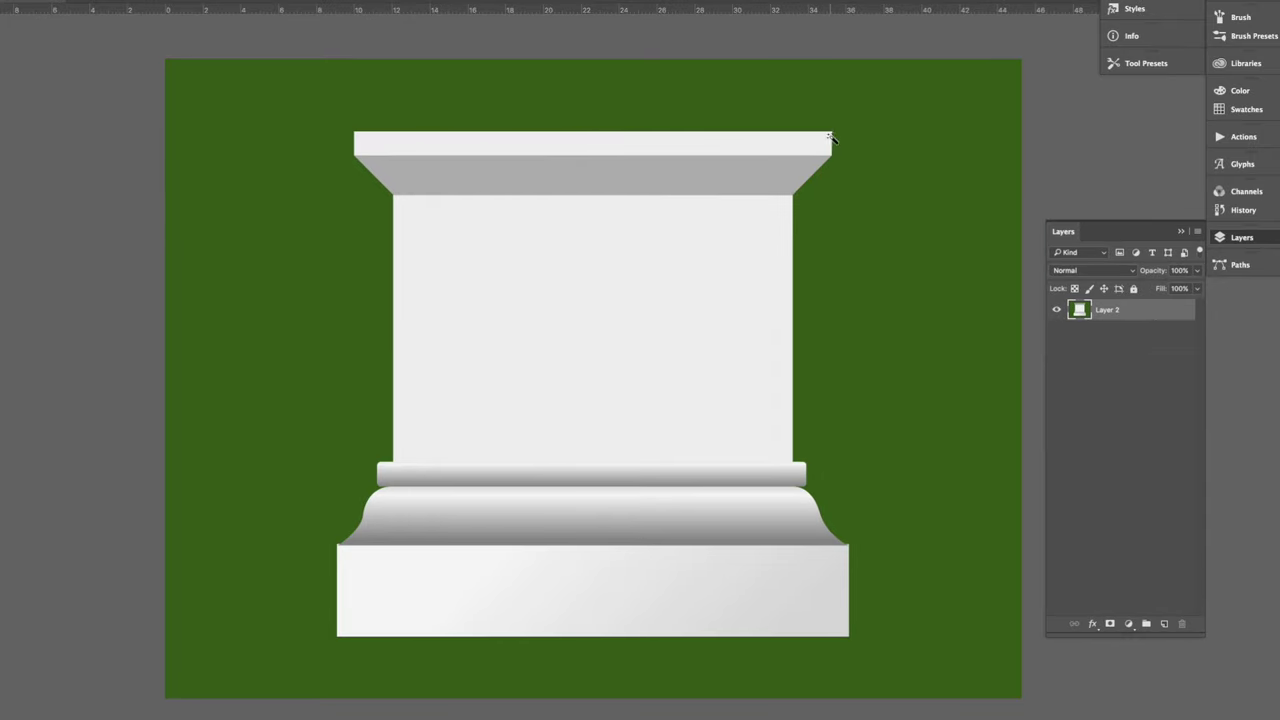
pyautogui.click(517, 143)
pyautogui.hotkey('ctrl', 'j')
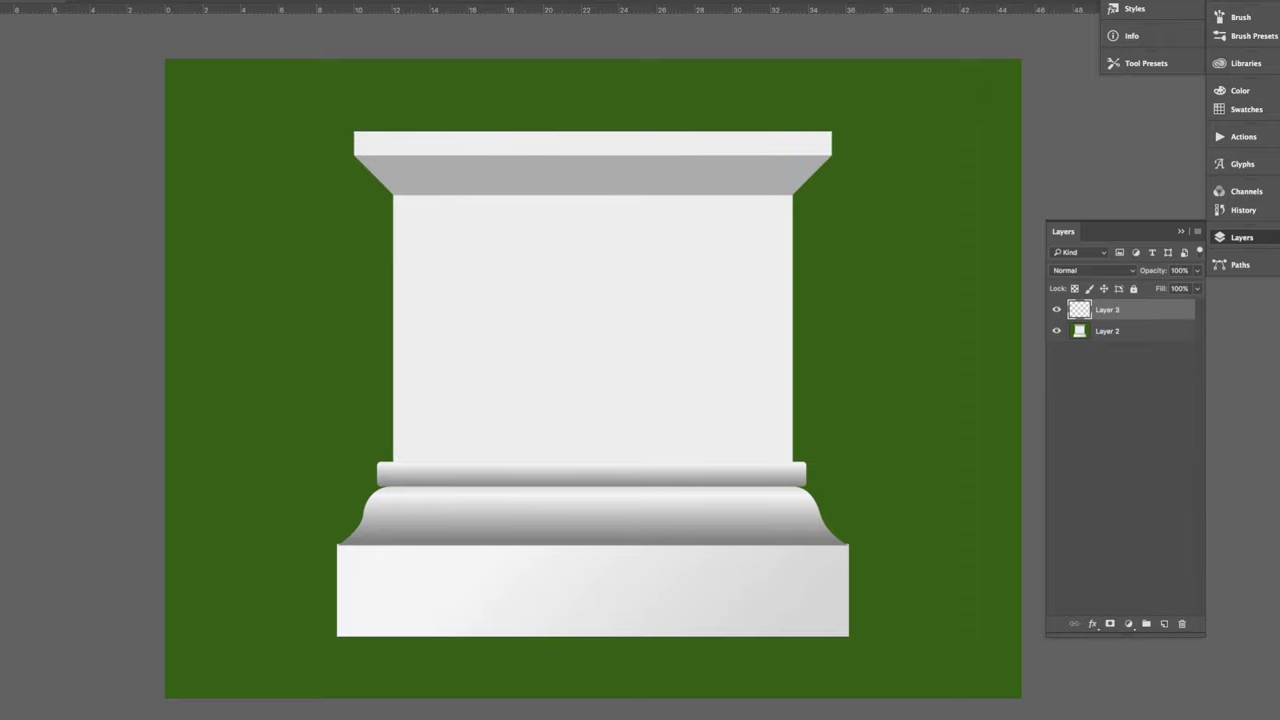
# Apply the Add Noise filter to the copied slab face with Uniform distribution and a low amount.
pyautogui.click(25, 0)
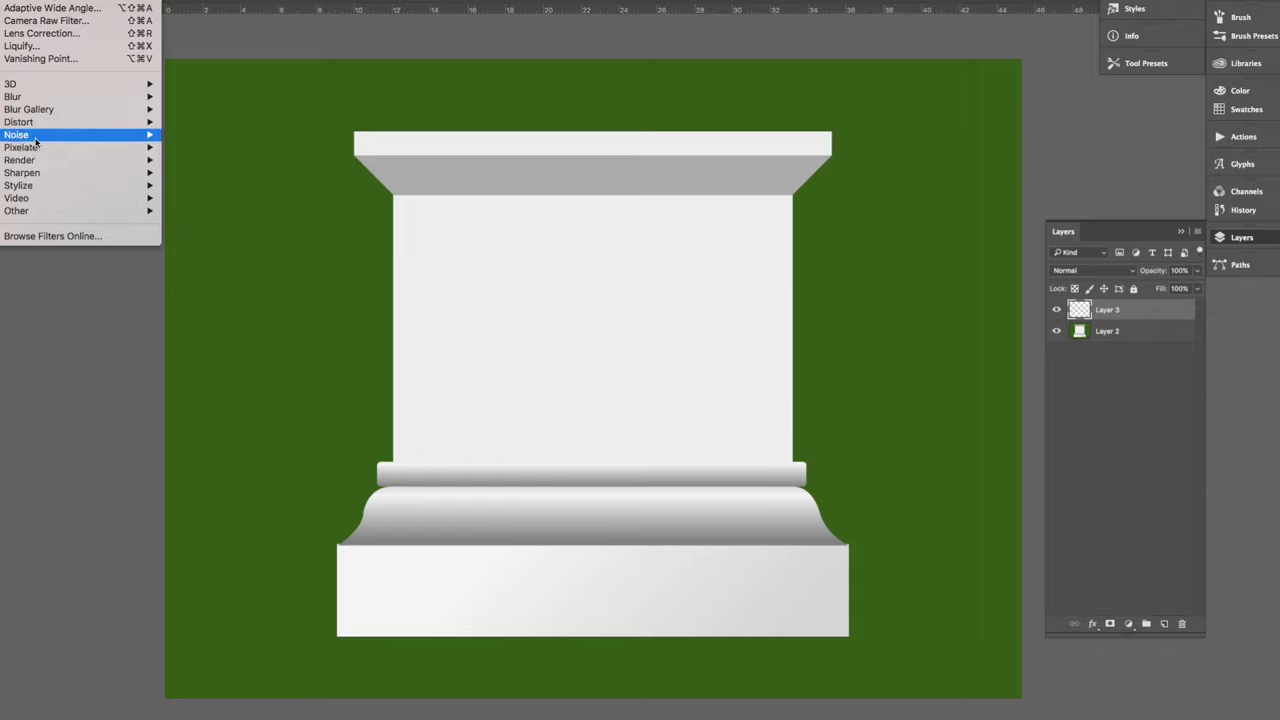
pyautogui.moveTo(35, 140)
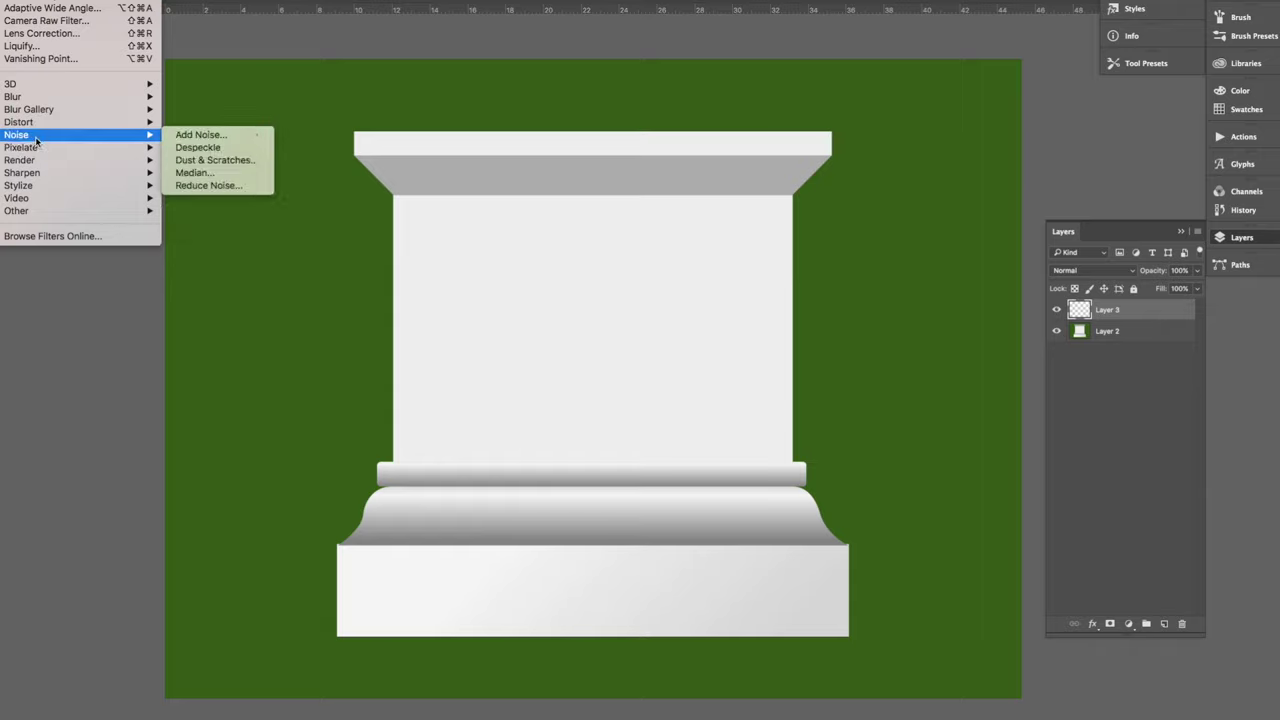
pyautogui.click(199, 136)
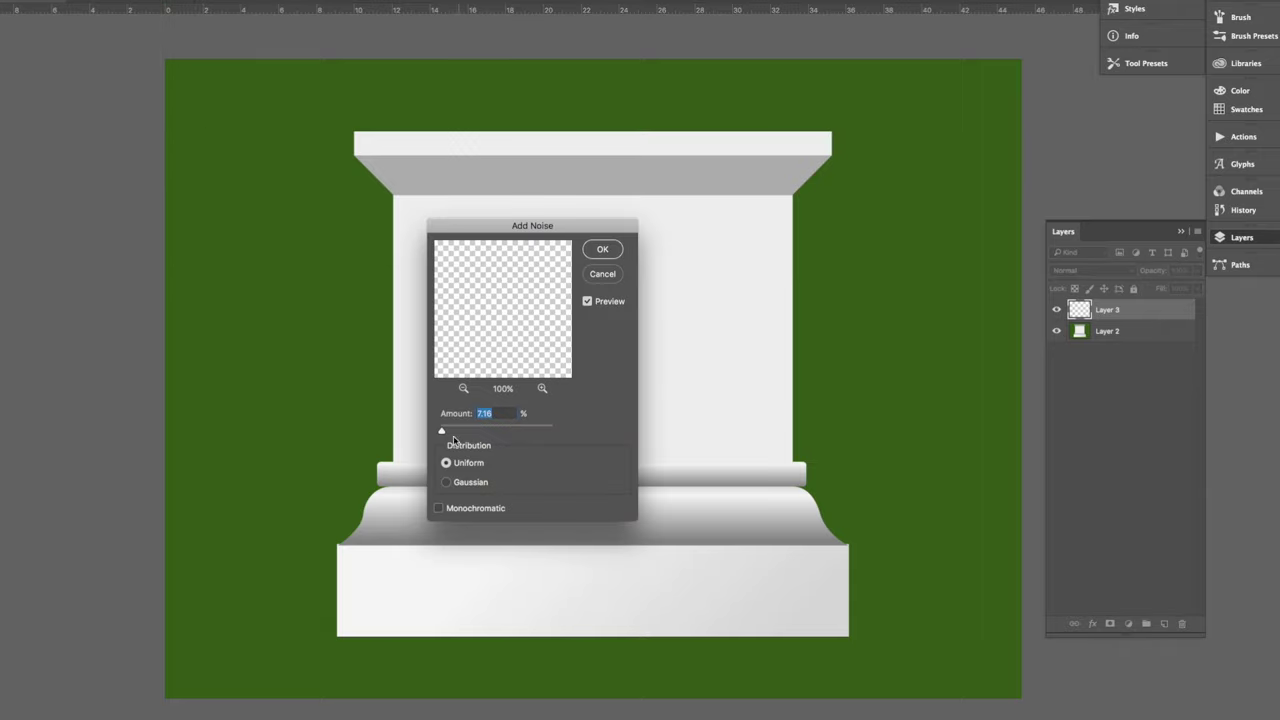
pyautogui.moveTo(443, 433); pyautogui.dragTo(560, 438)
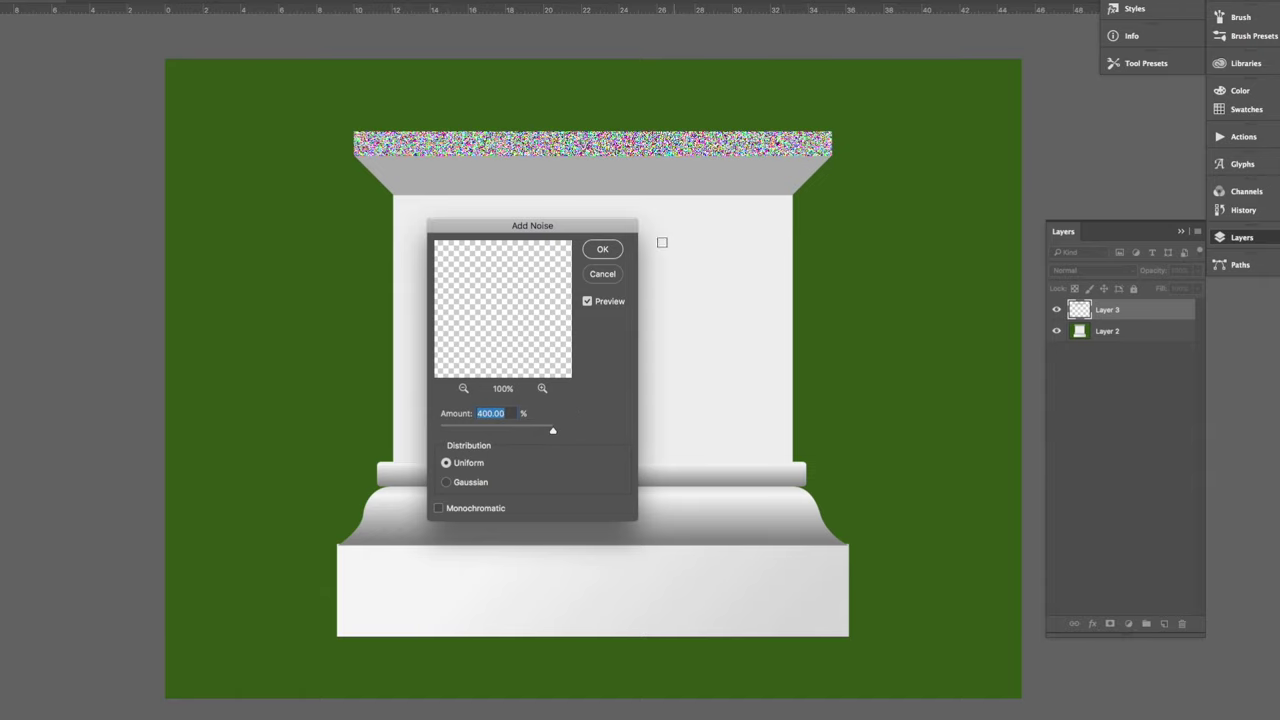
pyautogui.moveTo(553, 434); pyautogui.dragTo(443, 431)
pyautogui.click(602, 249)
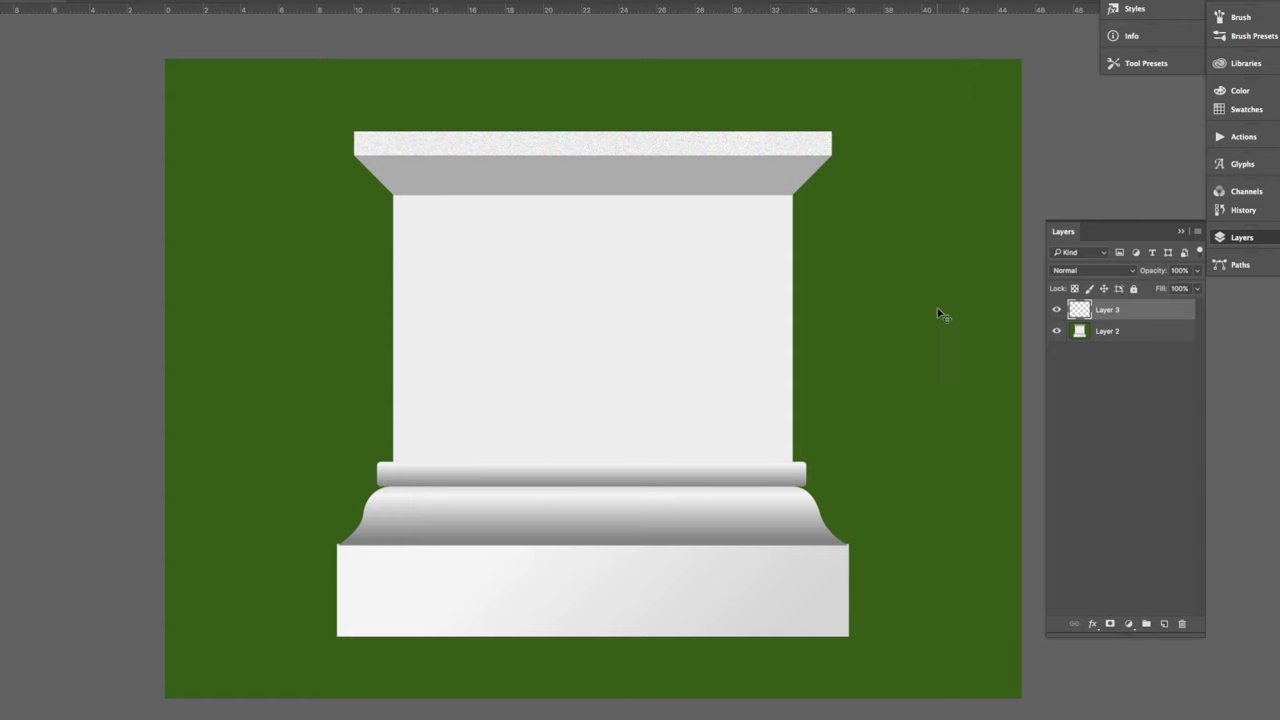
pyautogui.hotkey('ctrl', '+')
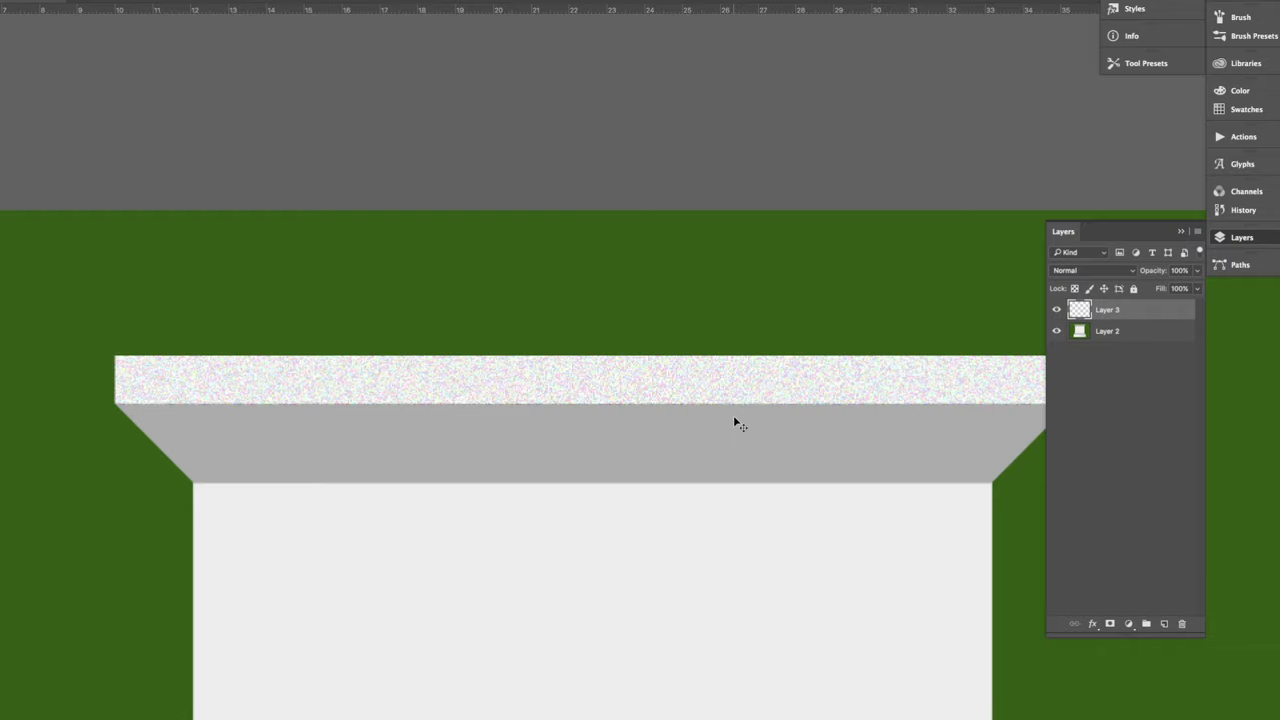
pyautogui.hotkey('ctrl', '-')
pyautogui.hotkey('ctrl', '-')
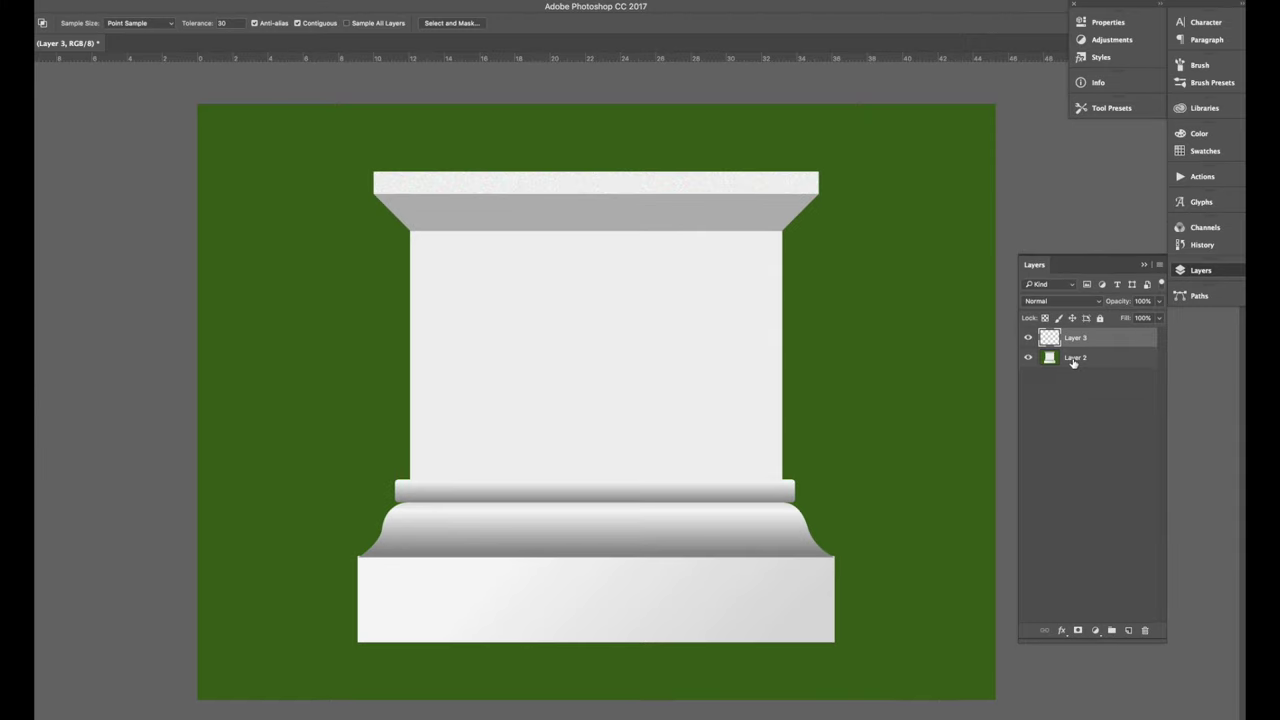
# Copy the dark sloped underside of the top slab from Layer 2 to a new layer and reapply Add Noise to it.
pyautogui.click(1093, 337)
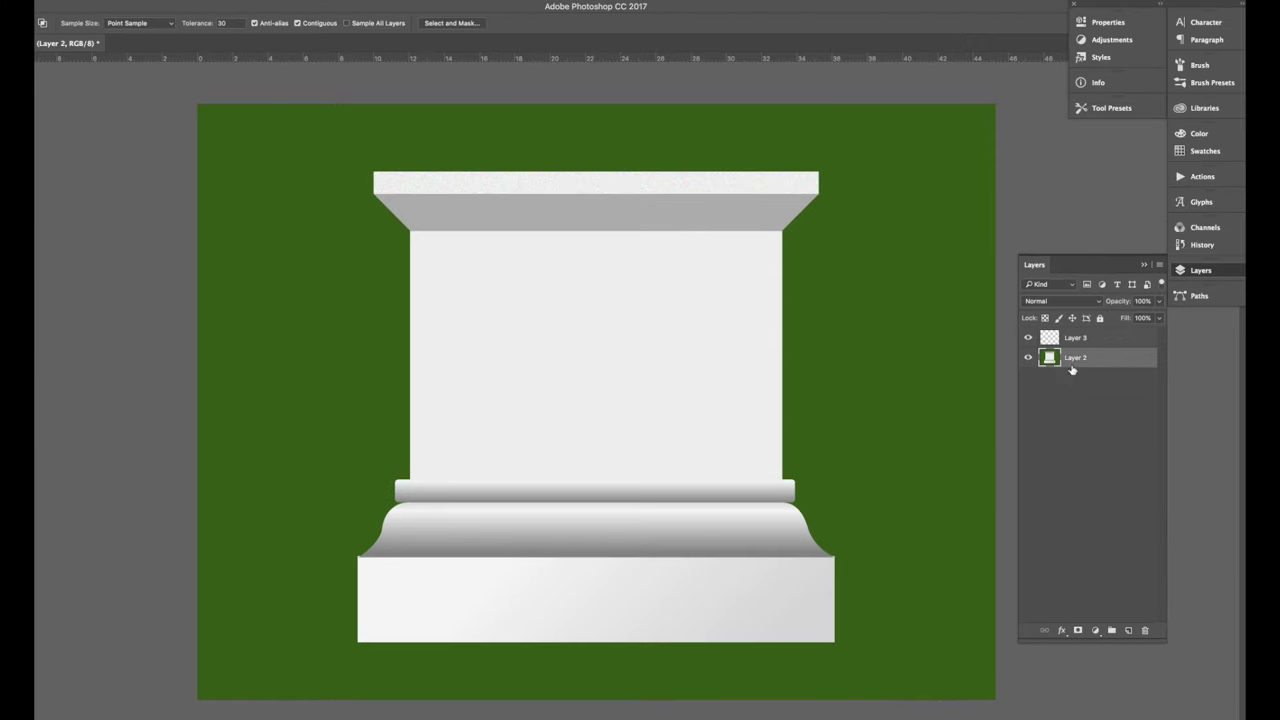
pyautogui.click(560, 215)
pyautogui.click(50, 0)
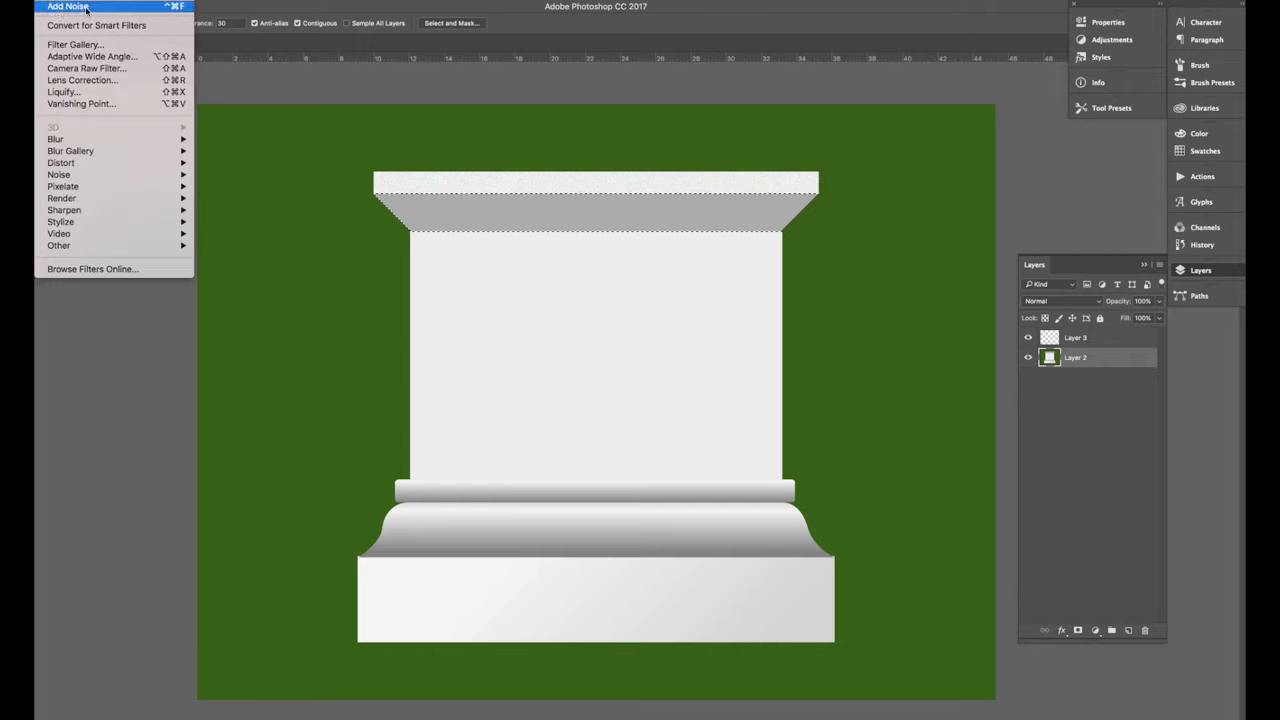
pyautogui.press('super+j')
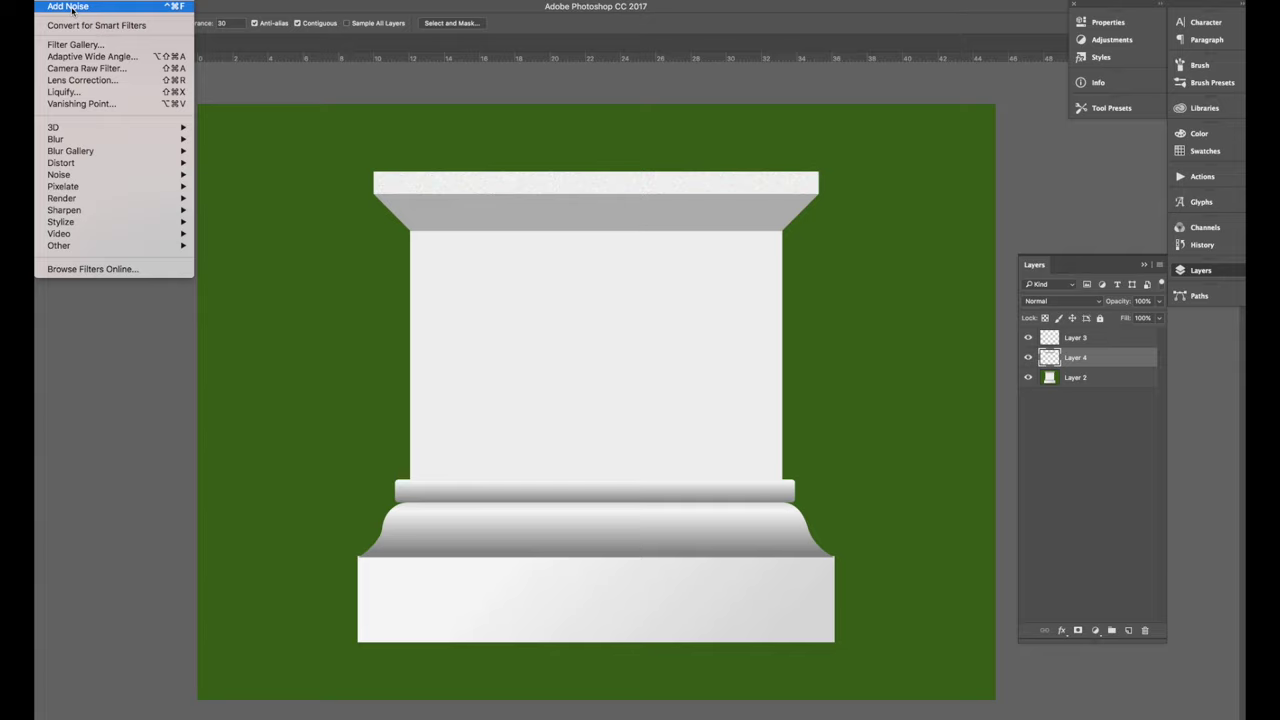
pyautogui.click(70, 7)
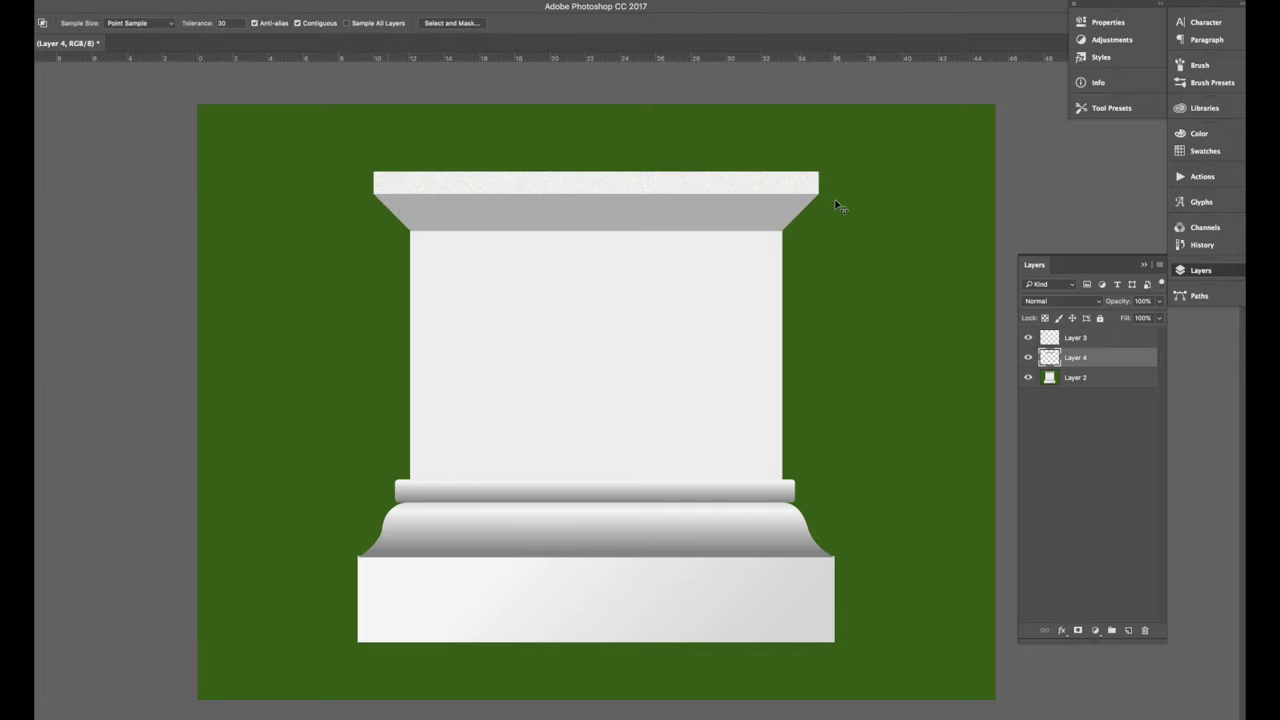
pyautogui.press('super+plus')
pyautogui.press('super+plus')
pyautogui.scroll(3, 836, 202)
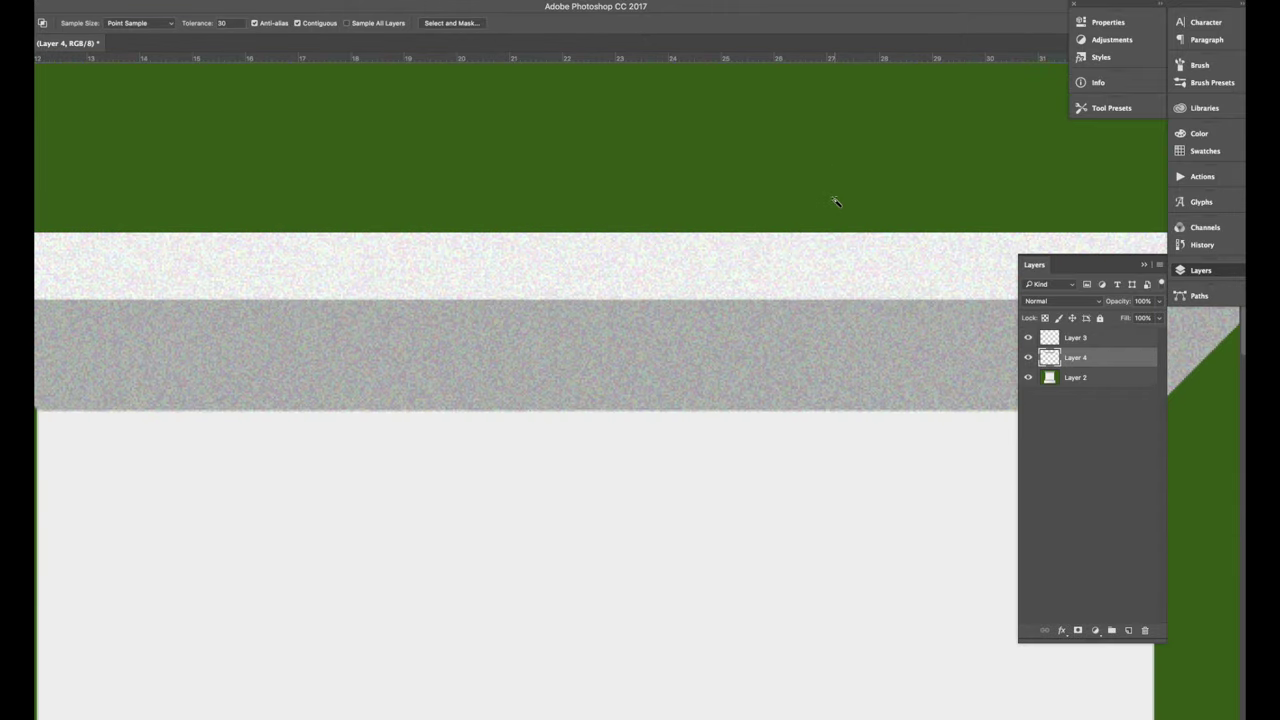
# Copy the pedestal's wall together with the narrow molding below it from Layer 2 to a new layer and reapply Add Noise.
pyautogui.press('super+minus')
pyautogui.click(1078, 378)
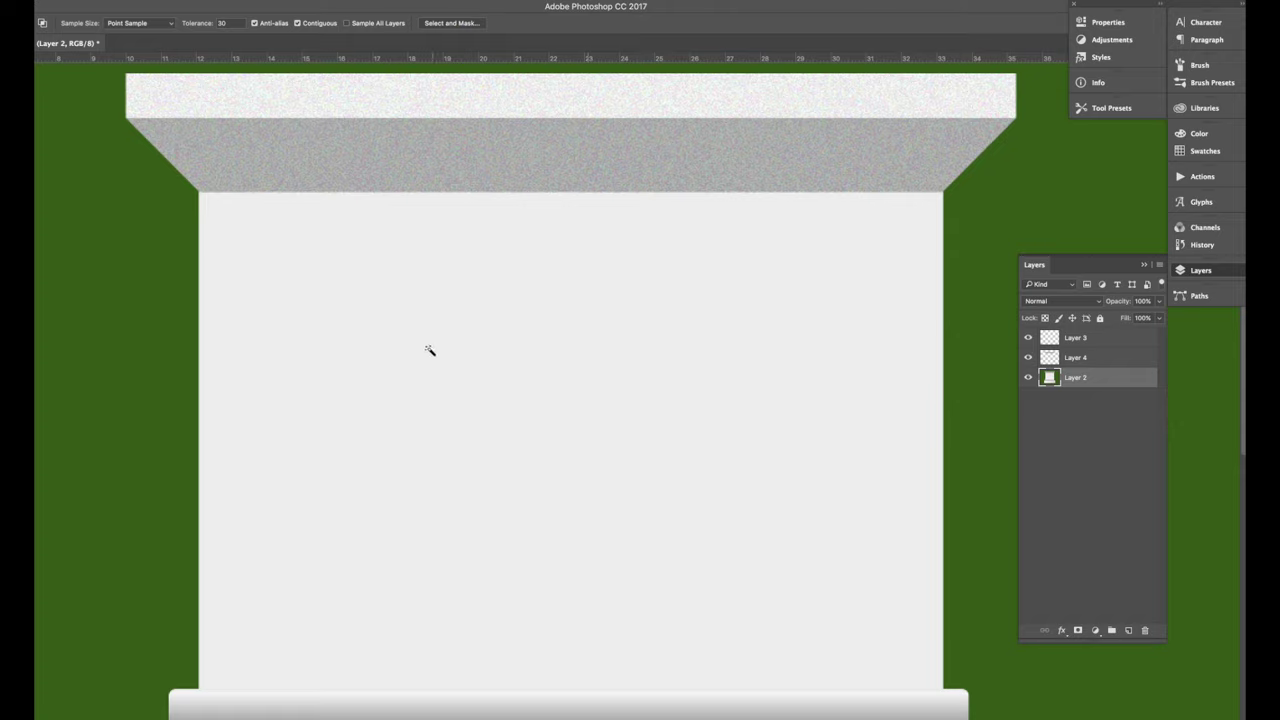
pyautogui.scroll(-3, 584, 378)
pyautogui.click(360, 560)
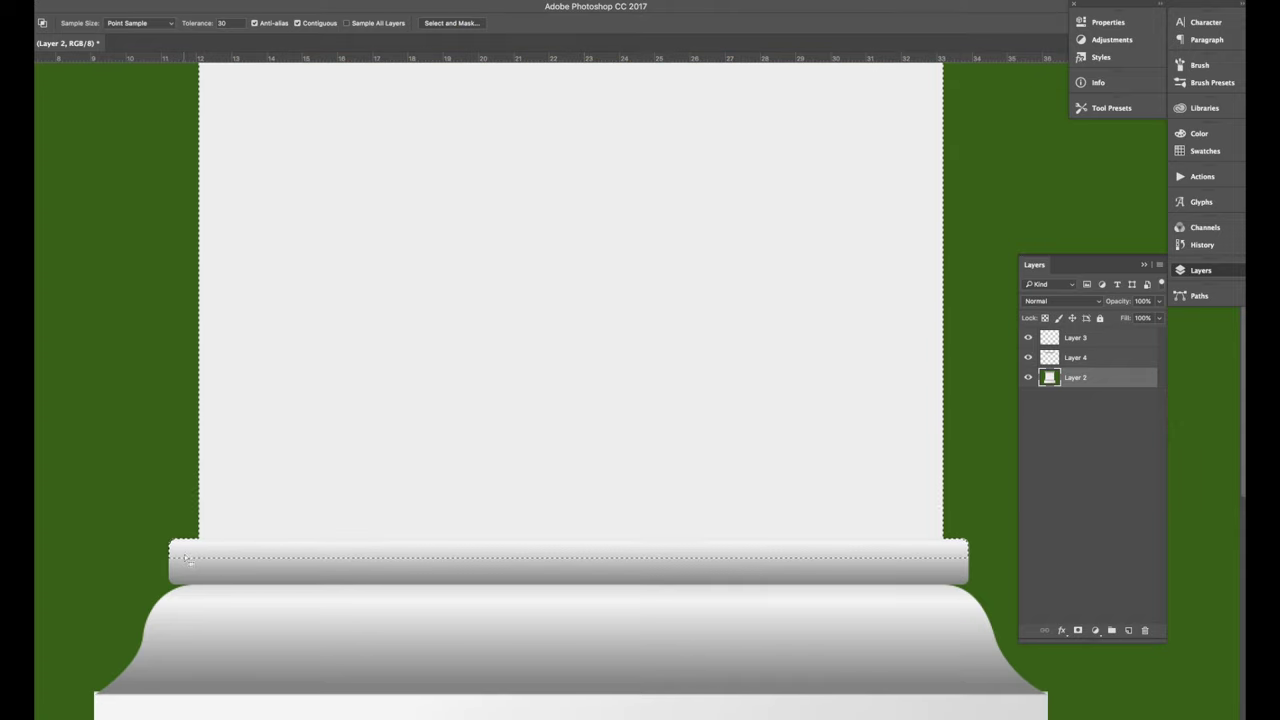
pyautogui.keyDown('shift'); pyautogui.click(681, 571); pyautogui.keyUp('shift')
pyautogui.scroll(2, 662, 511)
pyautogui.press('super+0')
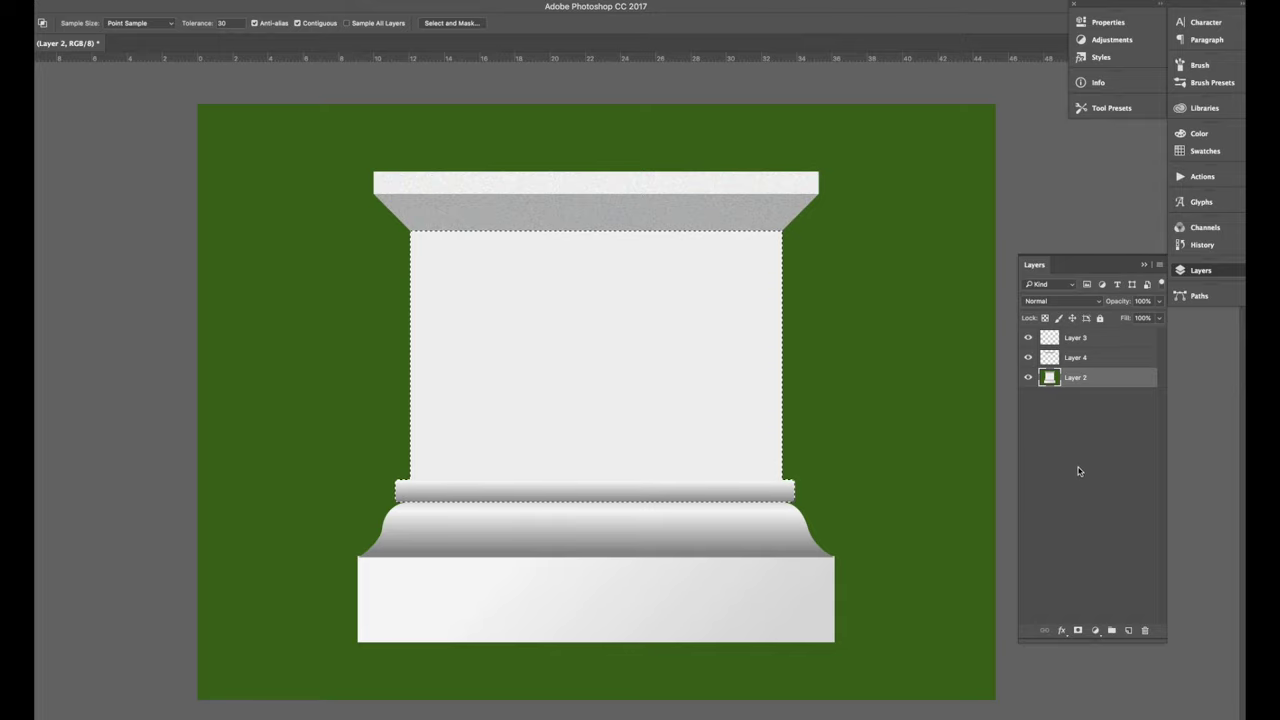
pyautogui.press('super+j')
pyautogui.click(60, 0)
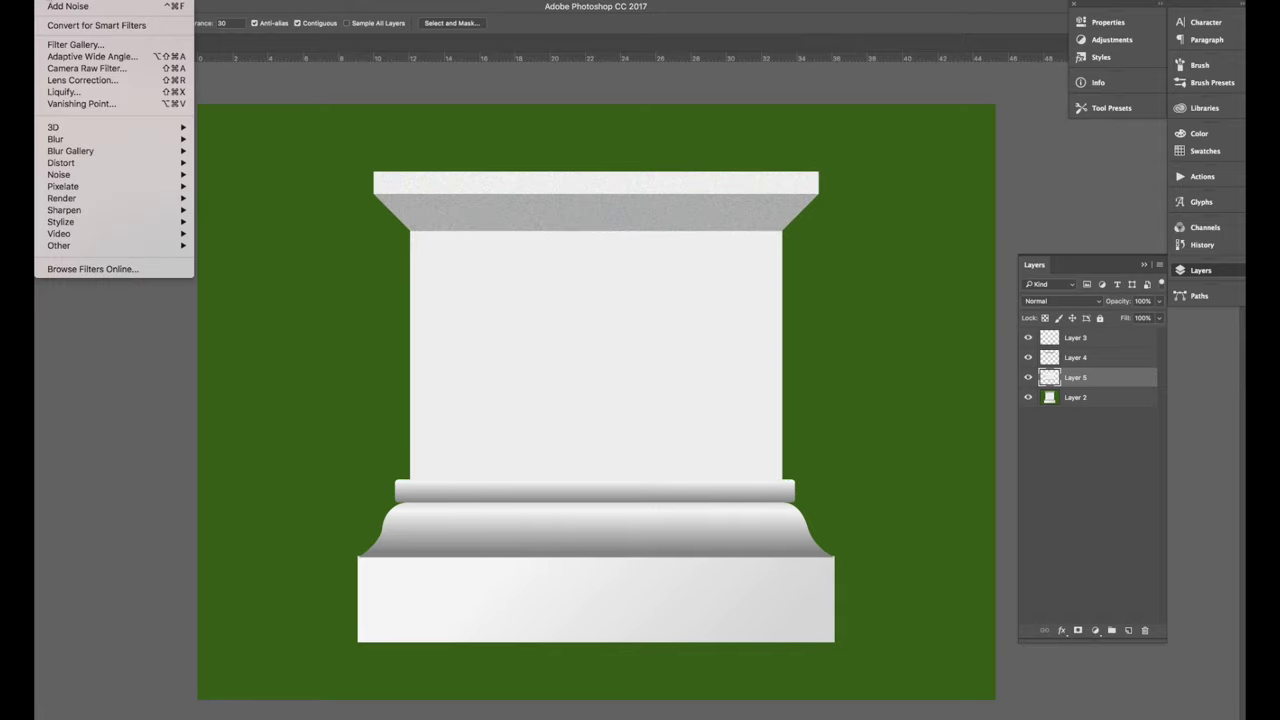
pyautogui.click(70, 7)
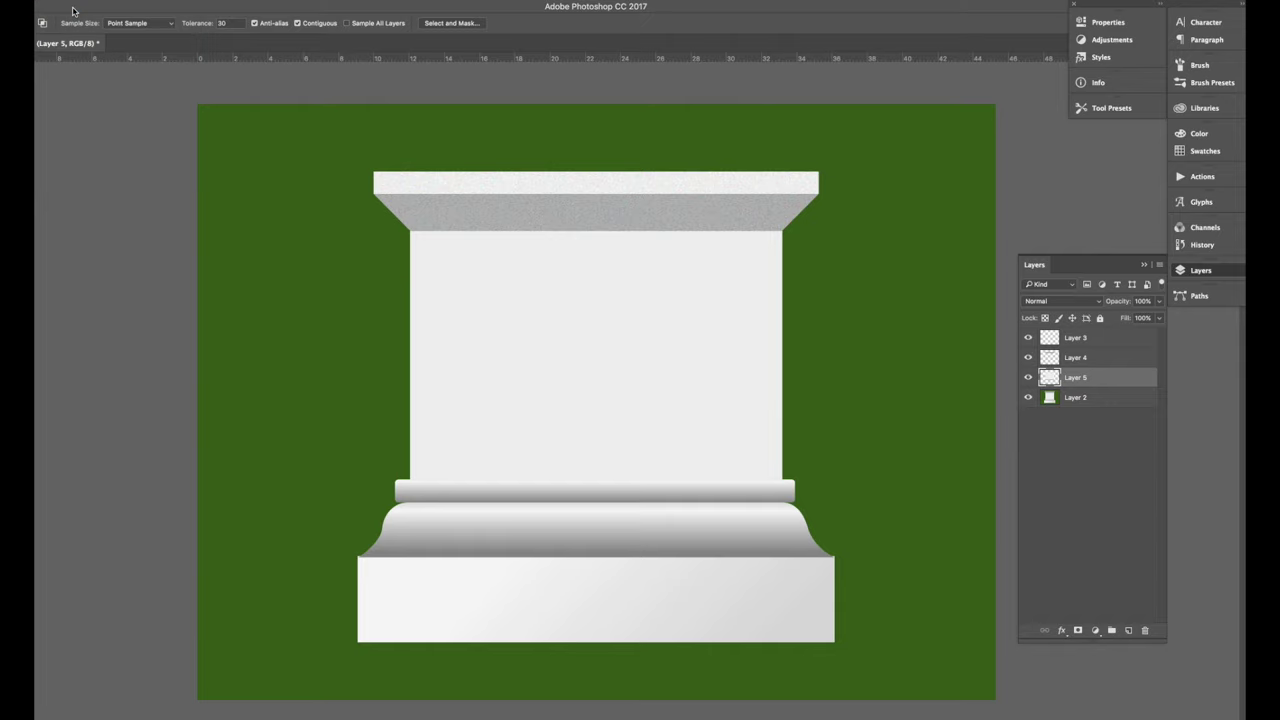
# Copy the curved lower molding and the base block from Layer 2 to a new layer and reapply Add Noise.
pyautogui.click(1052, 400)
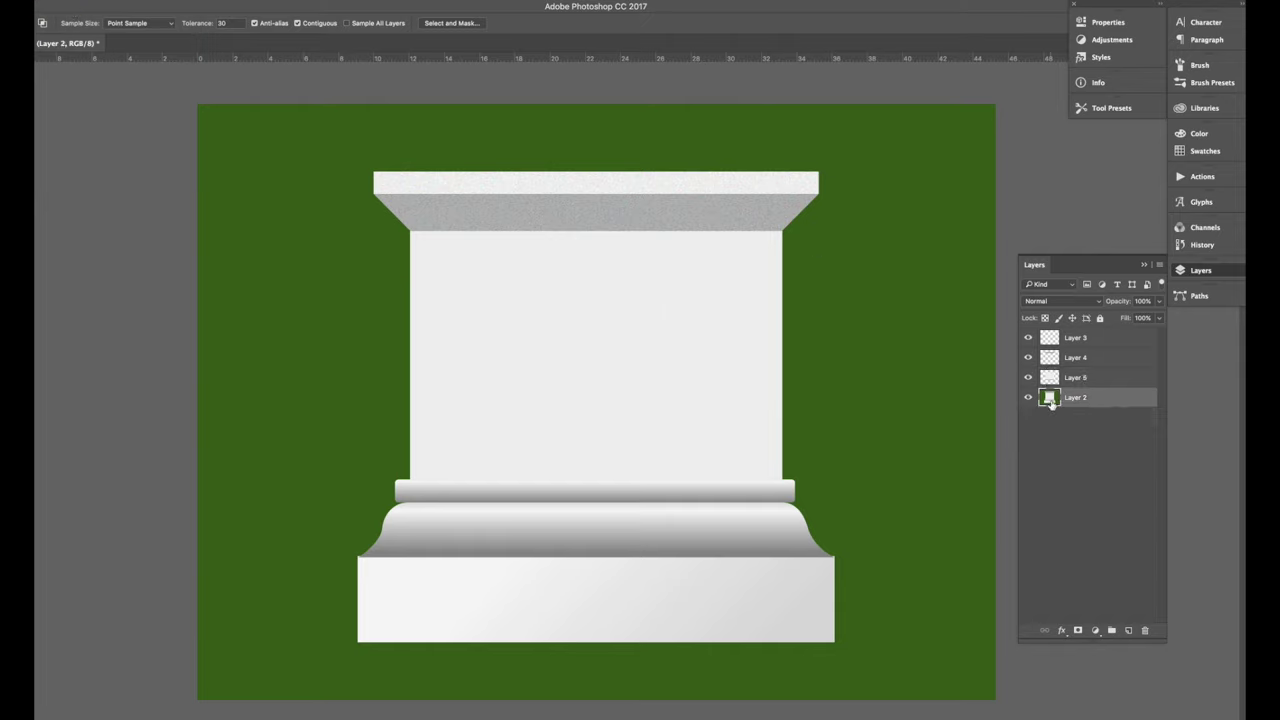
pyautogui.click(603, 534)
pyautogui.keyDown('shift'); pyautogui.click(641, 514); pyautogui.keyUp('shift')
pyautogui.keyDown('shift'); pyautogui.click(632, 553); pyautogui.keyUp('shift')
pyautogui.keyDown('shift'); pyautogui.click(610, 597); pyautogui.keyUp('shift')
pyautogui.hotkey('ctrl', 'j')
pyautogui.click(35, 8)
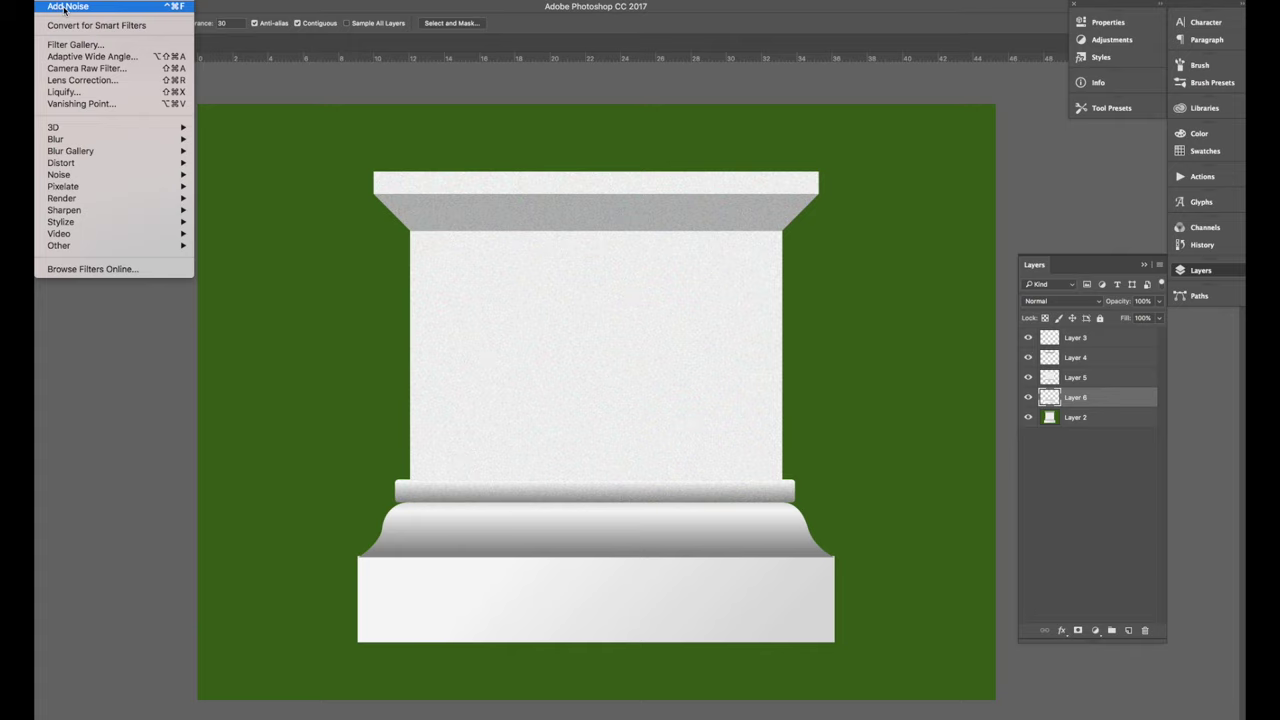
pyautogui.click(65, 8)
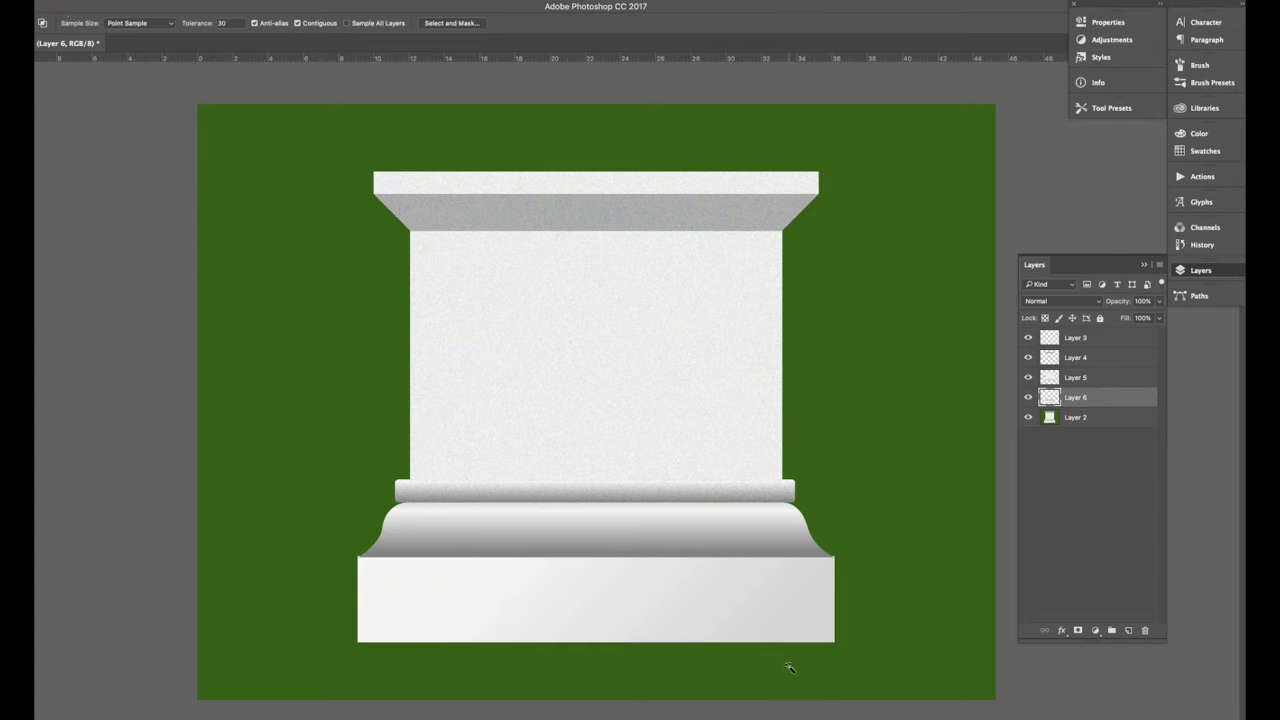
# Switch to the Move tool and make the wall's layer, Layer 5, active.
pyautogui.hotkey('alt', '.')
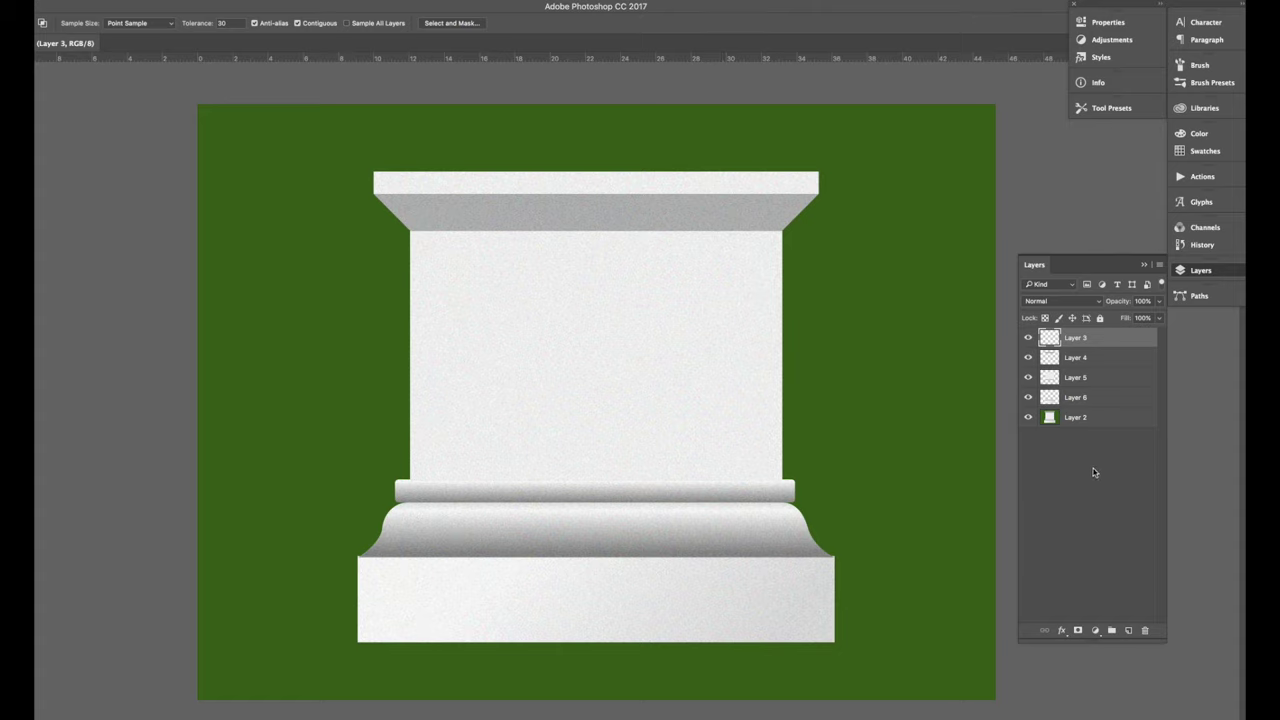
pyautogui.press('v')
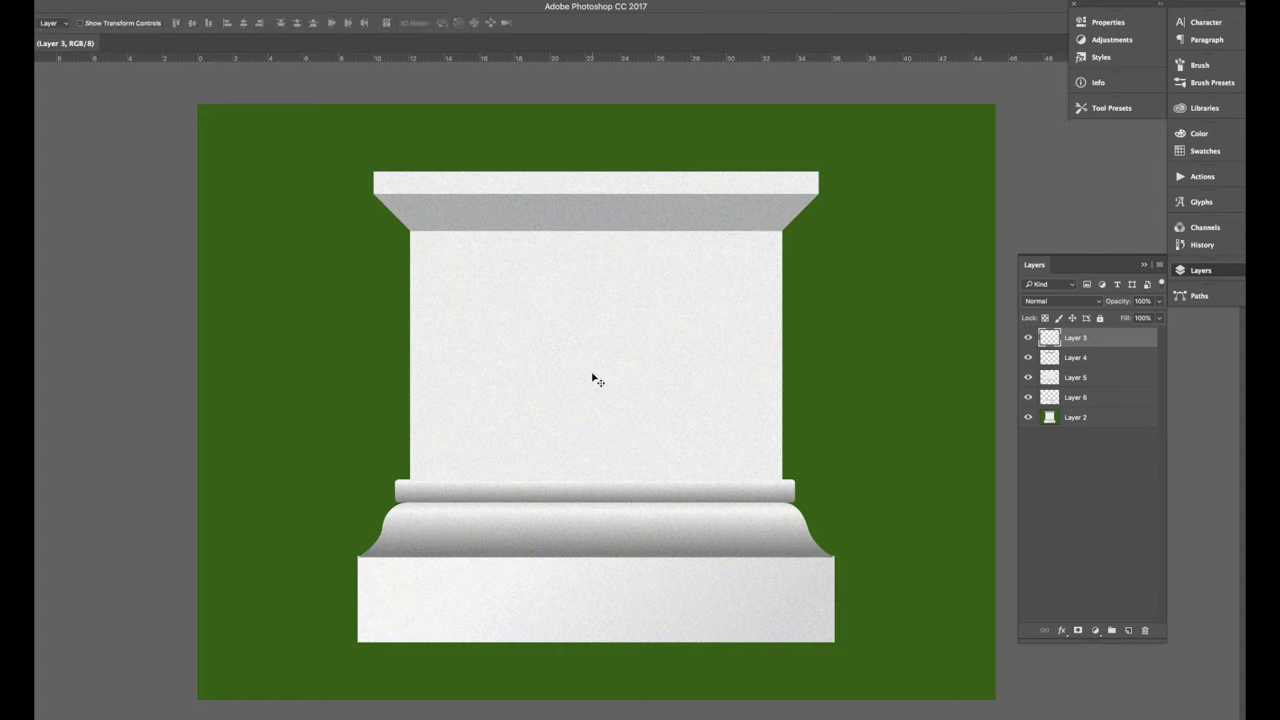
pyautogui.keyDown('ctrl'); pyautogui.click(635, 381); pyautogui.keyUp('ctrl')
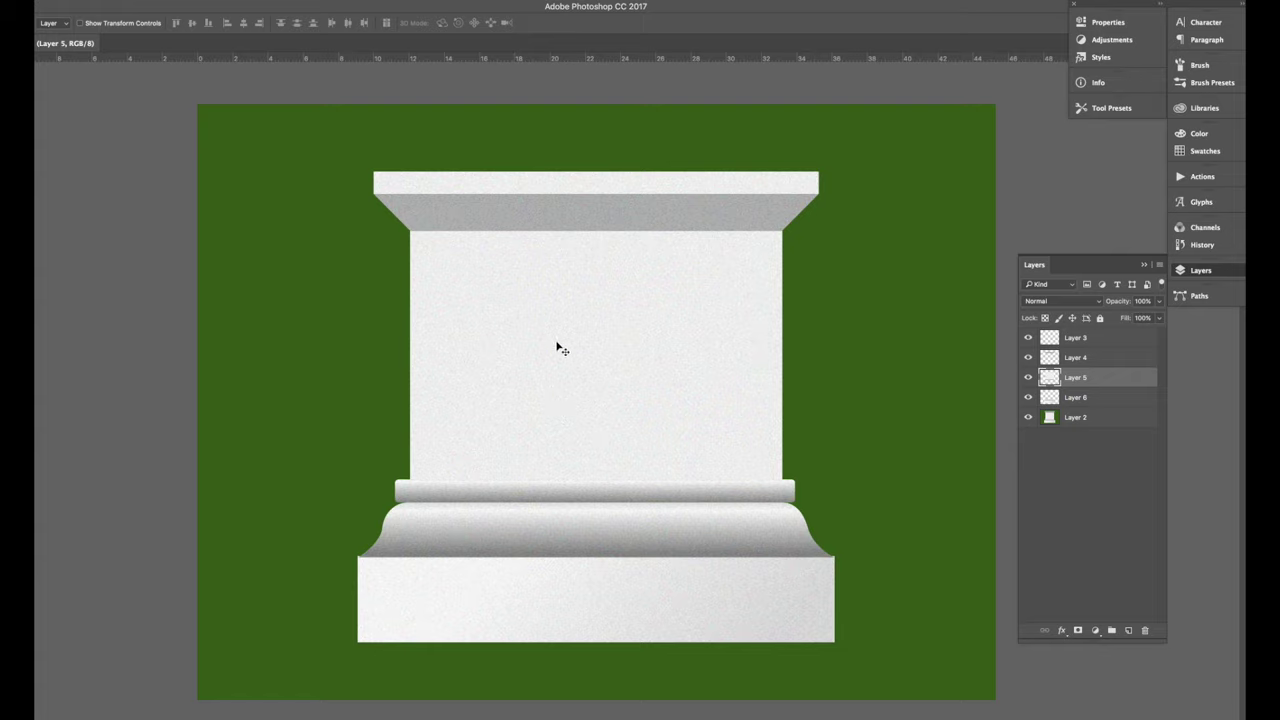
pyautogui.click(591, 357)
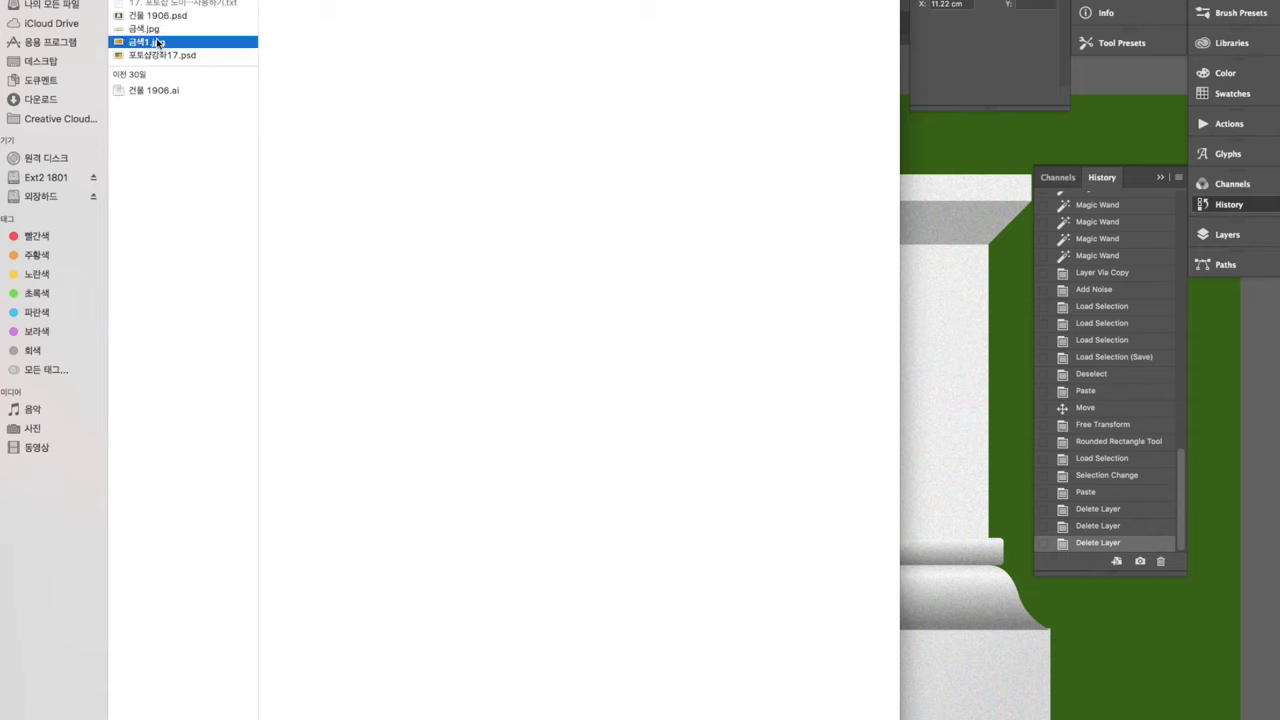
# Open 금색1.jpg, place its gold image over the pedestal's wall as a new layer, and close the source image.
pyautogui.click(157, 42)
pyautogui.doubleClick(157, 42)
pyautogui.moveTo(266, 30); pyautogui.dragTo(114, 90)
pyautogui.moveTo(291, 98); pyautogui.dragTo(171, 131)
pyautogui.moveTo(170, 315); pyautogui.dragTo(683, 427)
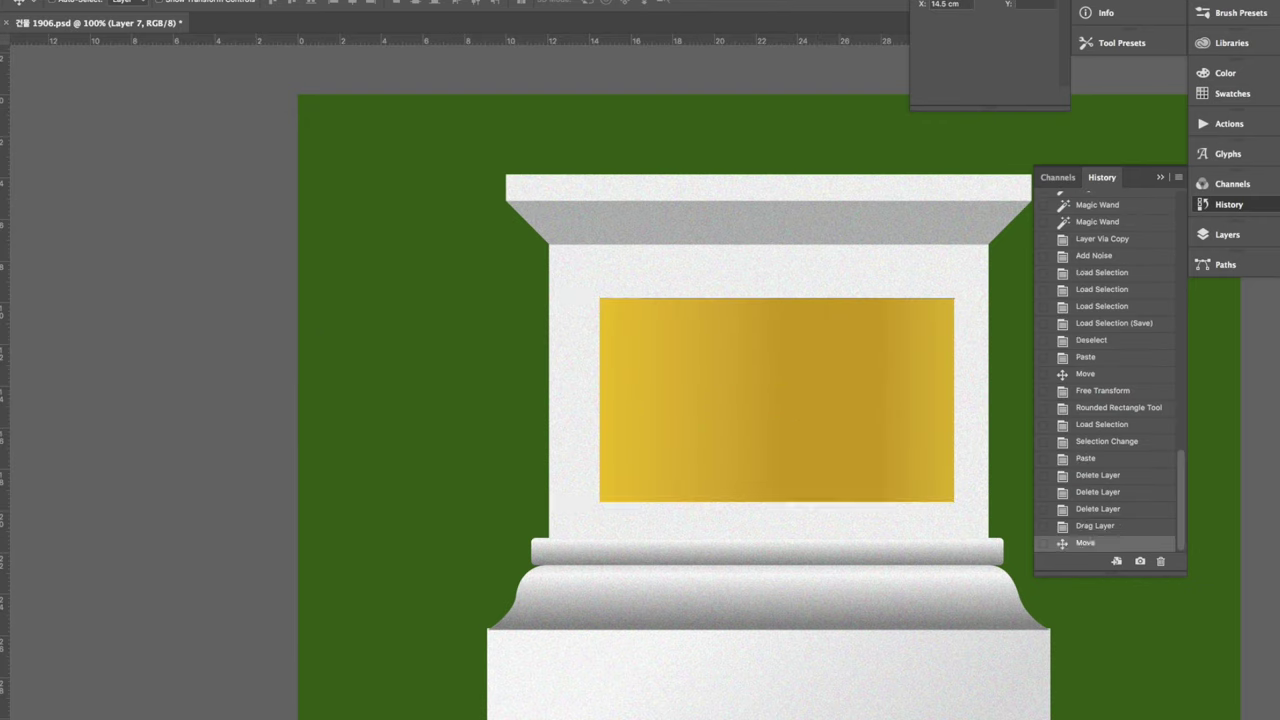
pyautogui.hotkey('ctrl', 'Tab')
pyautogui.hotkey('ctrl', 'w')
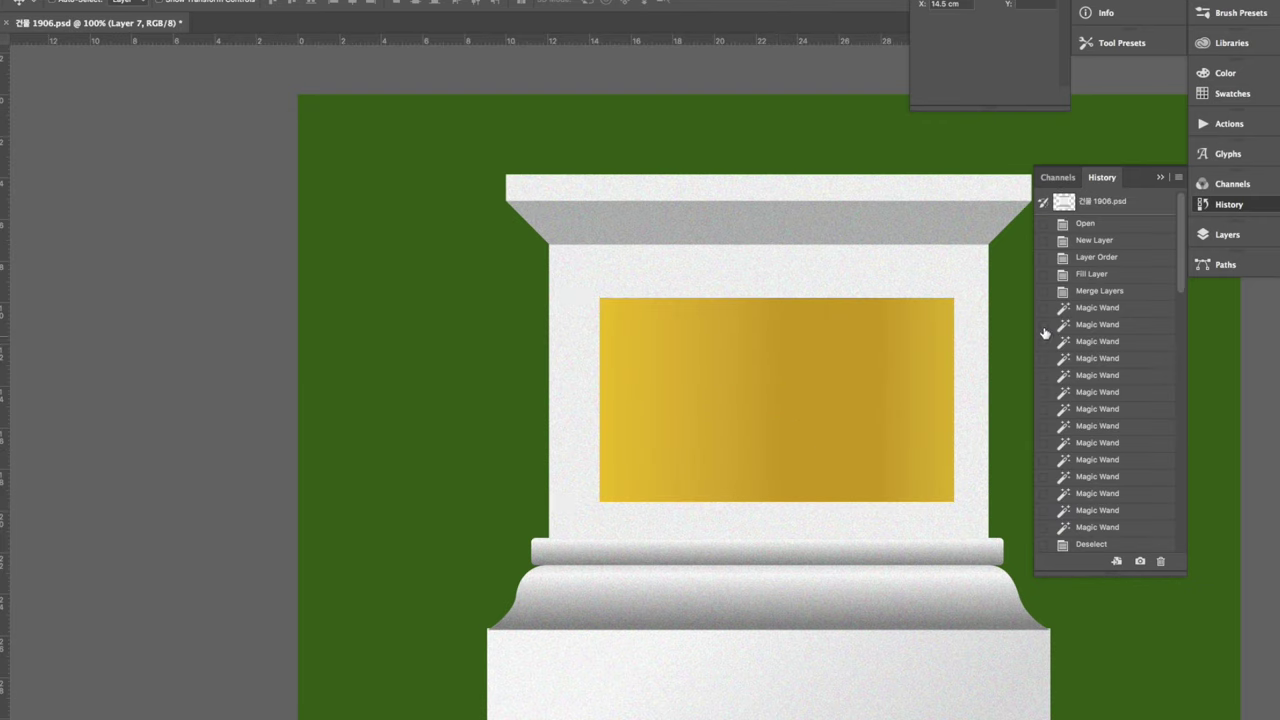
# Reorder the gold layer to sit directly above Layer 2, and make the wall's layer, Layer 5, active.
pyautogui.click(1227, 234)
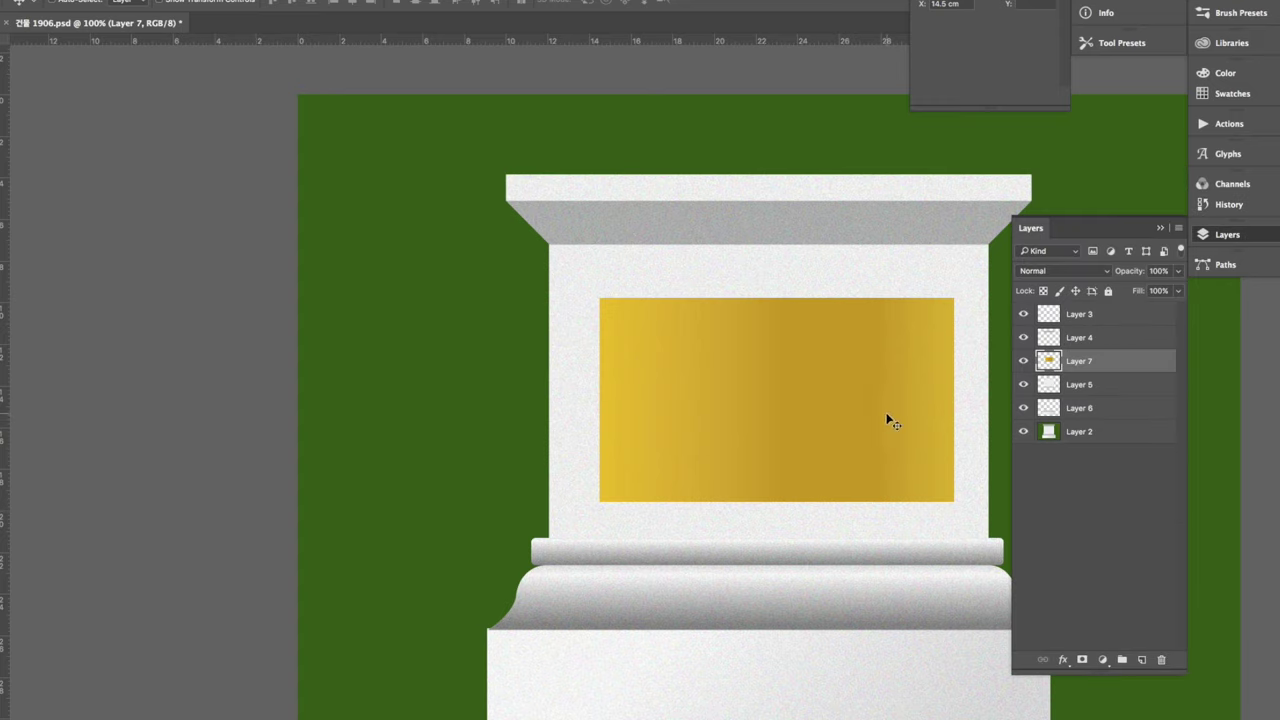
pyautogui.moveTo(1083, 366); pyautogui.dragTo(1084, 421)
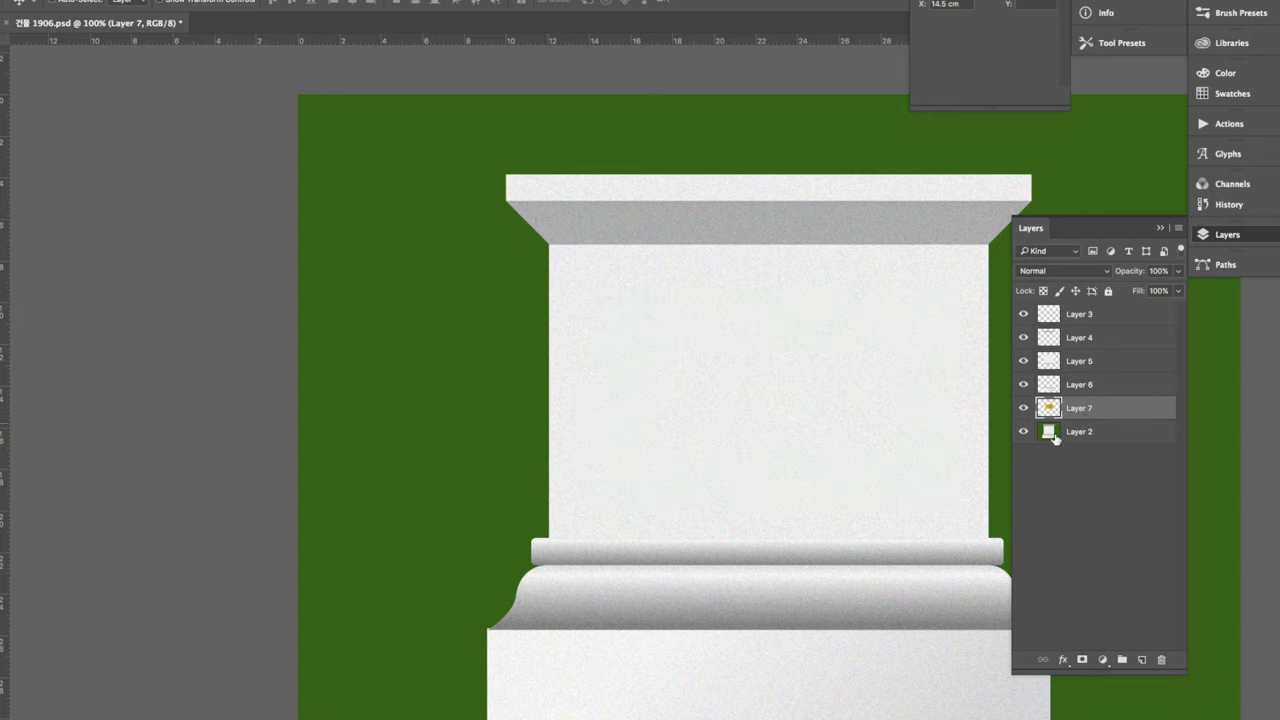
pyautogui.click(812, 414)
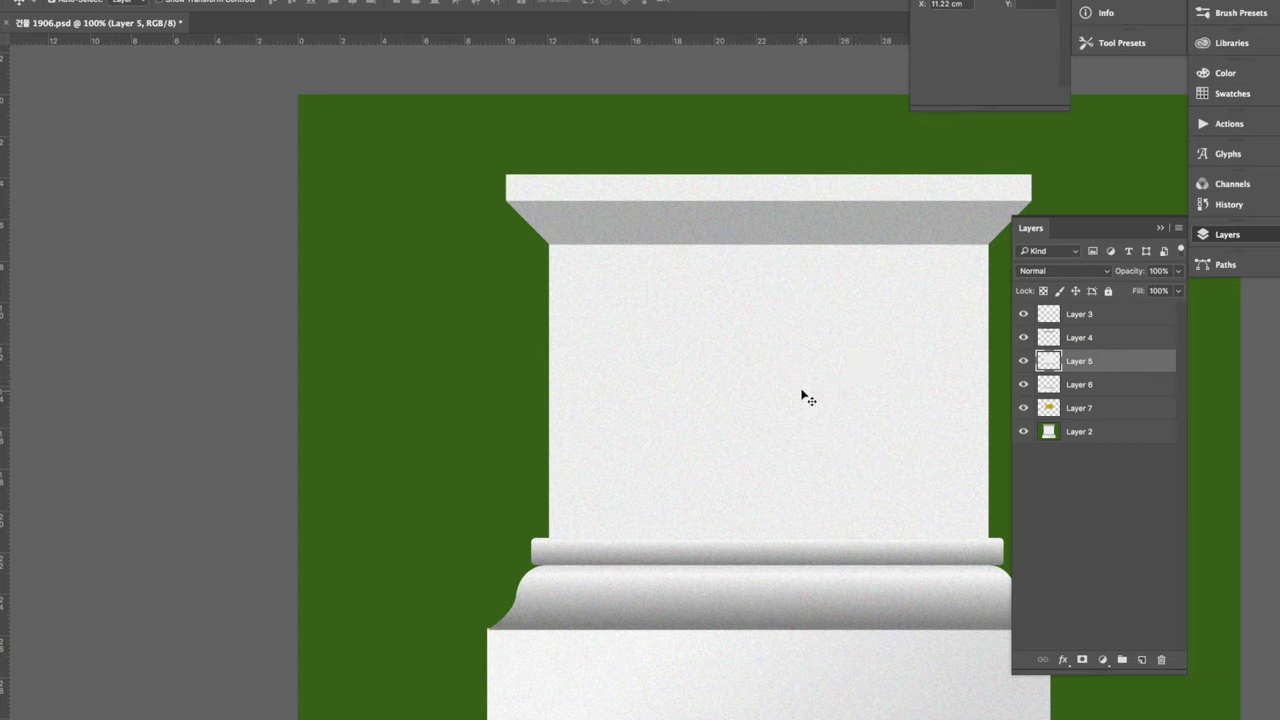
# Reorder the gold layer directly above Layer 5 and enlarge it with Free Transform to about 17.5 cm wide.
pyautogui.press('ctrl')
pyautogui.moveTo(1094, 408); pyautogui.dragTo(1088, 350)
pyautogui.click(725, 443)
pyautogui.hotkey('ctrl', 't')
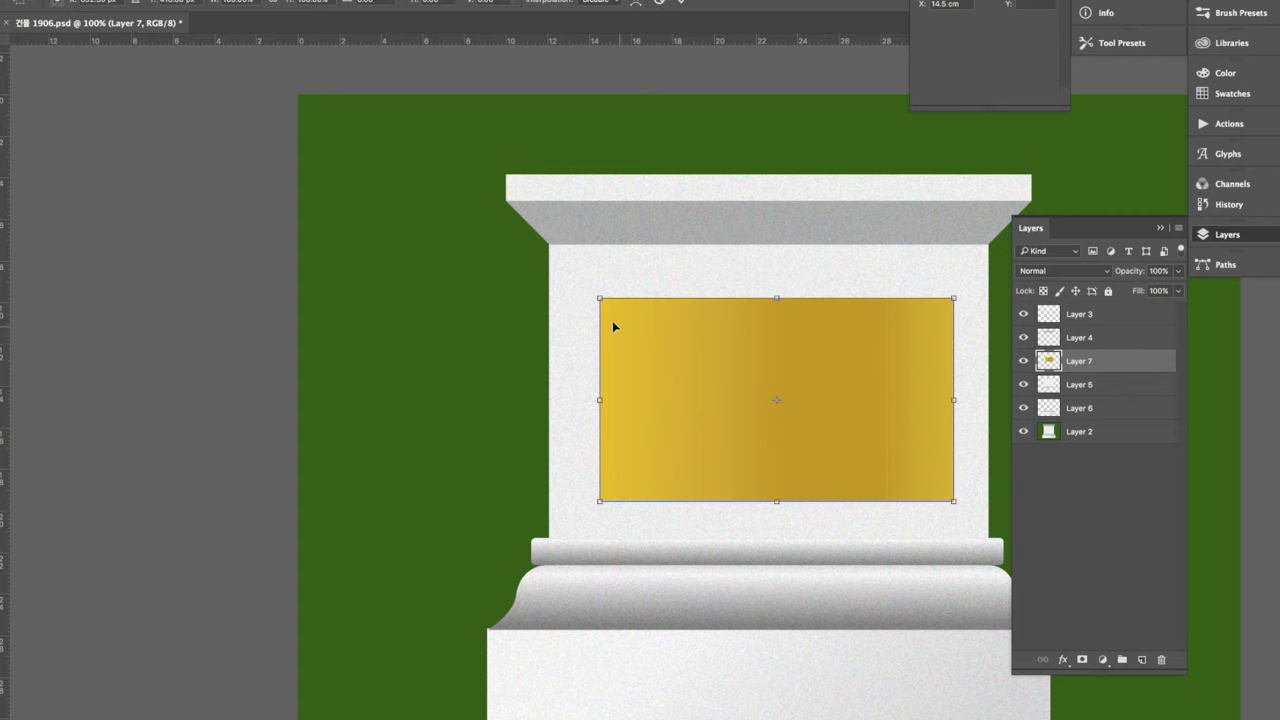
pyautogui.moveTo(602, 300); pyautogui.dragTo(594, 299)
pyautogui.moveTo(591, 297); pyautogui.dragTo(591, 294)
pyautogui.press('Return')
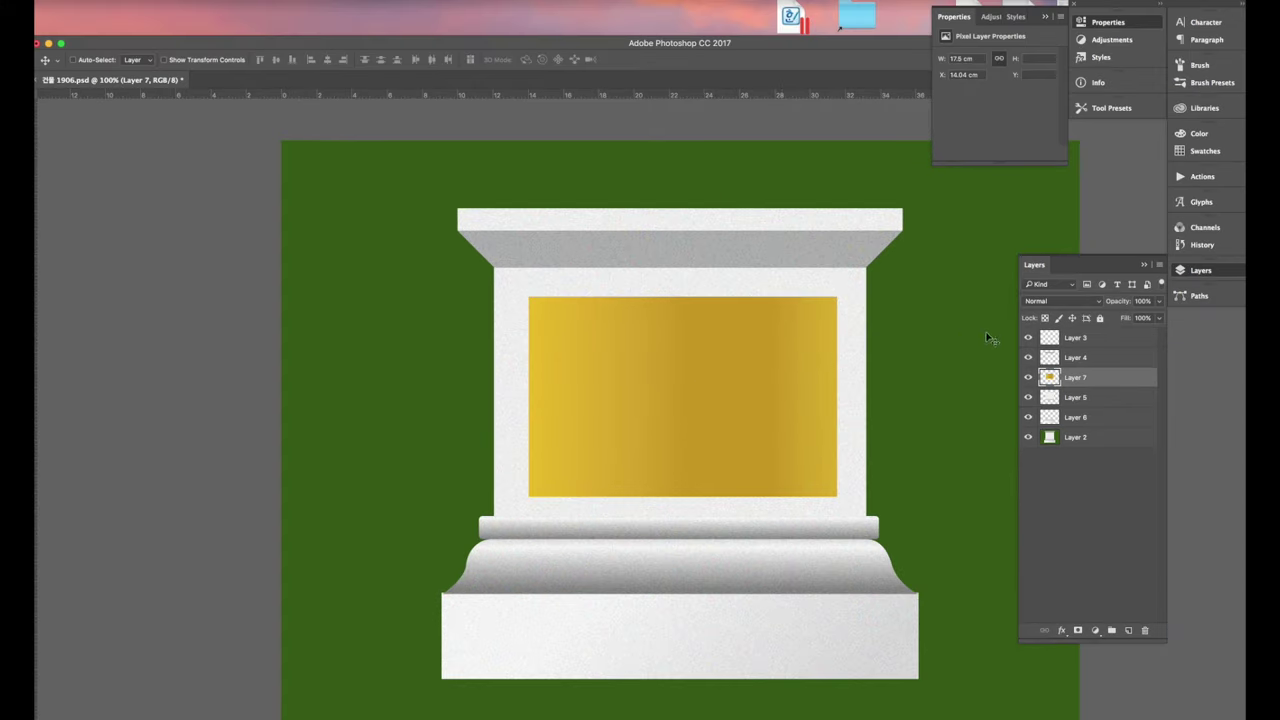
# Align Layers 3 to 7 by their horizontal centers and nudge the gold plate slightly upward on the wall.
pyautogui.click(1082, 417)
pyautogui.keyDown('shift'); pyautogui.click(1088, 340); pyautogui.keyUp('shift')
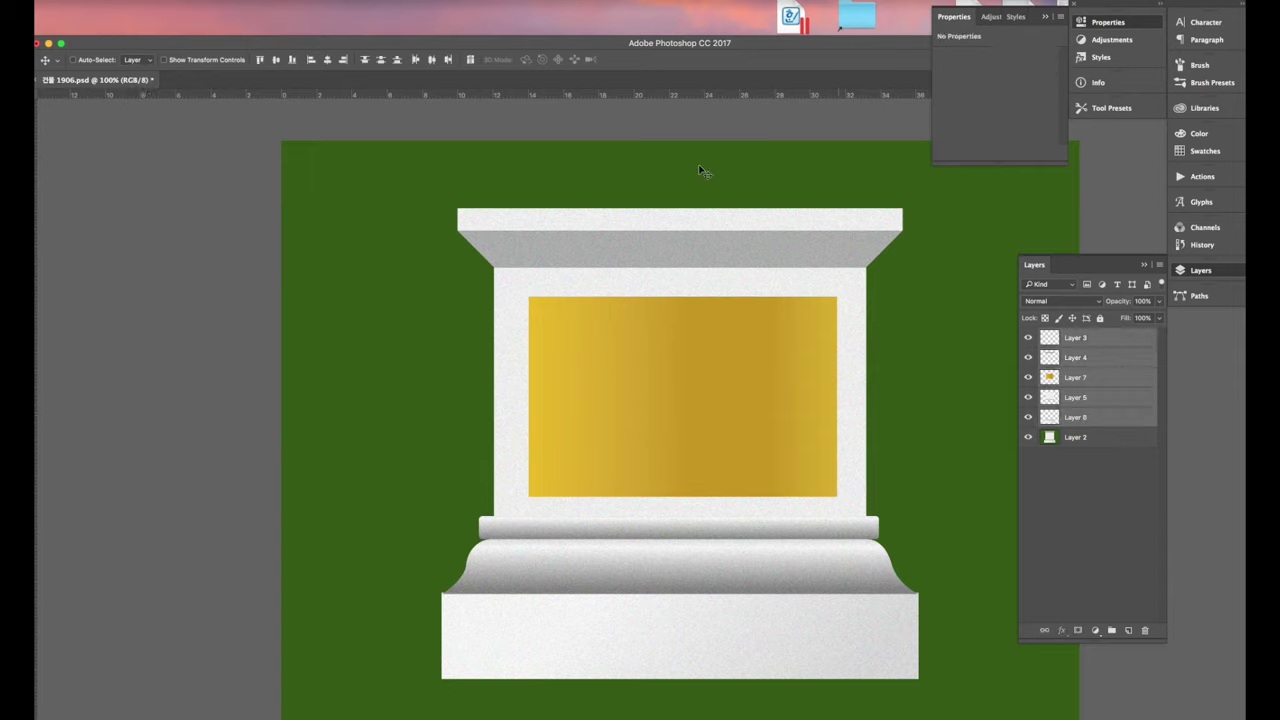
pyautogui.click(327, 60)
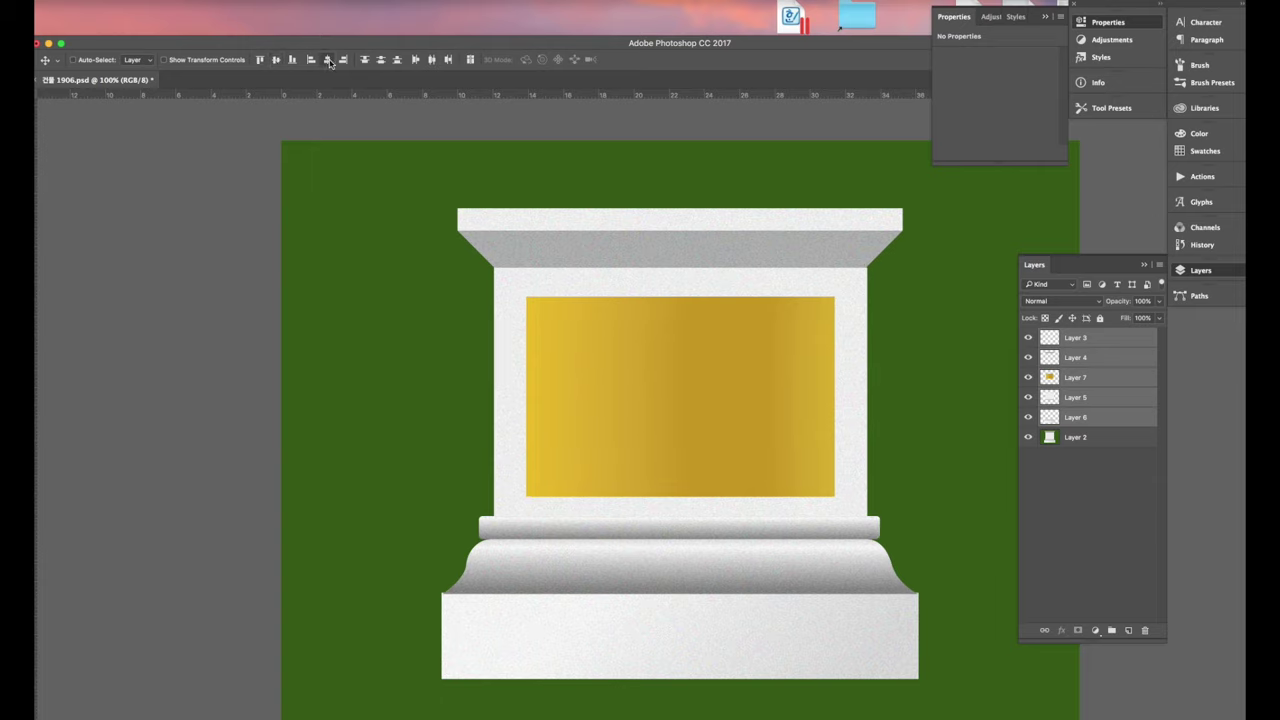
pyautogui.click(1085, 378)
pyautogui.press('Up')
pyautogui.press('Up')
pyautogui.press('Up')
pyautogui.press('Up')
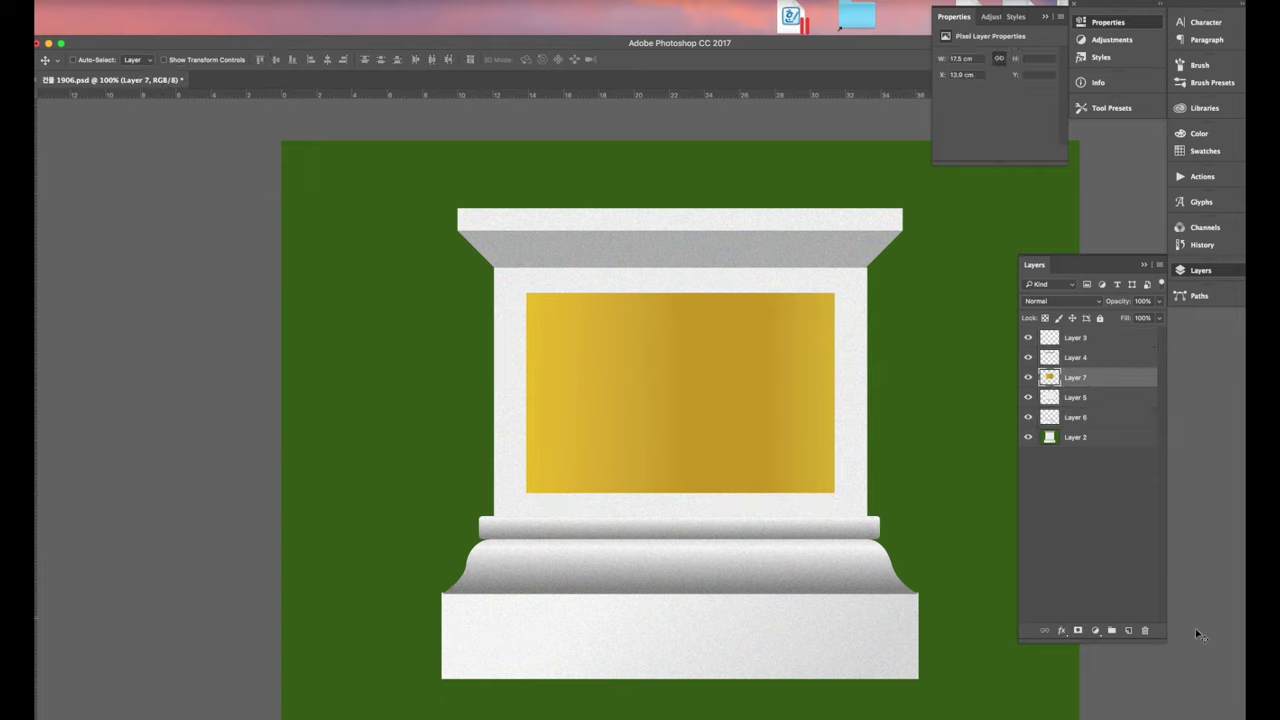
# Apply an Inner Bevel to the gold plate with direction Down, depth 272%, size 6 px and angle 135°.
pyautogui.click(1061, 630)
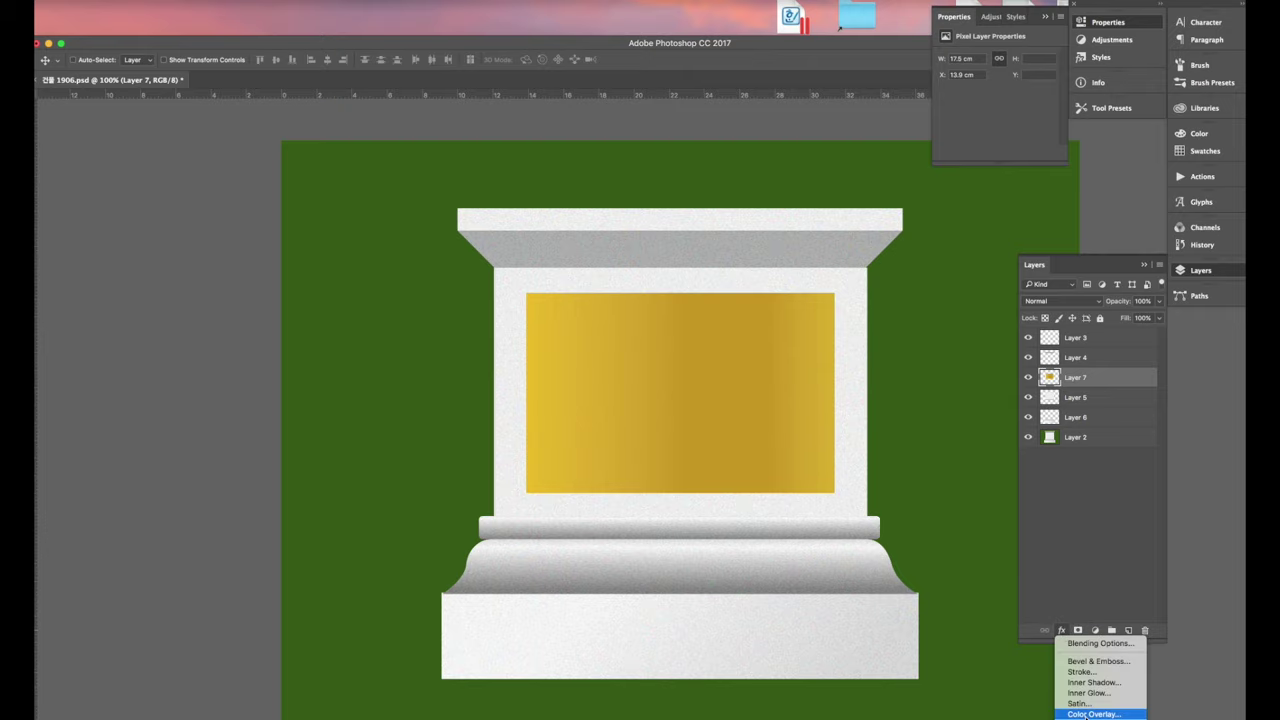
pyautogui.click(1090, 661)
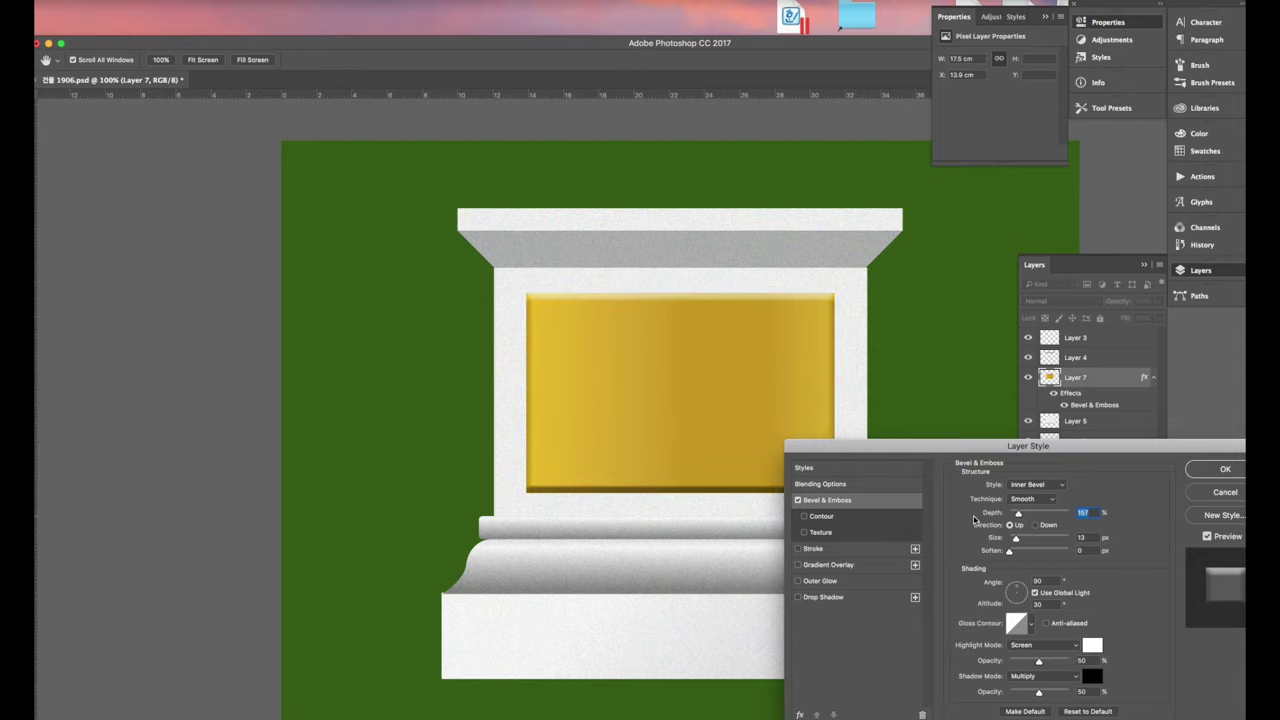
pyautogui.click(1035, 525)
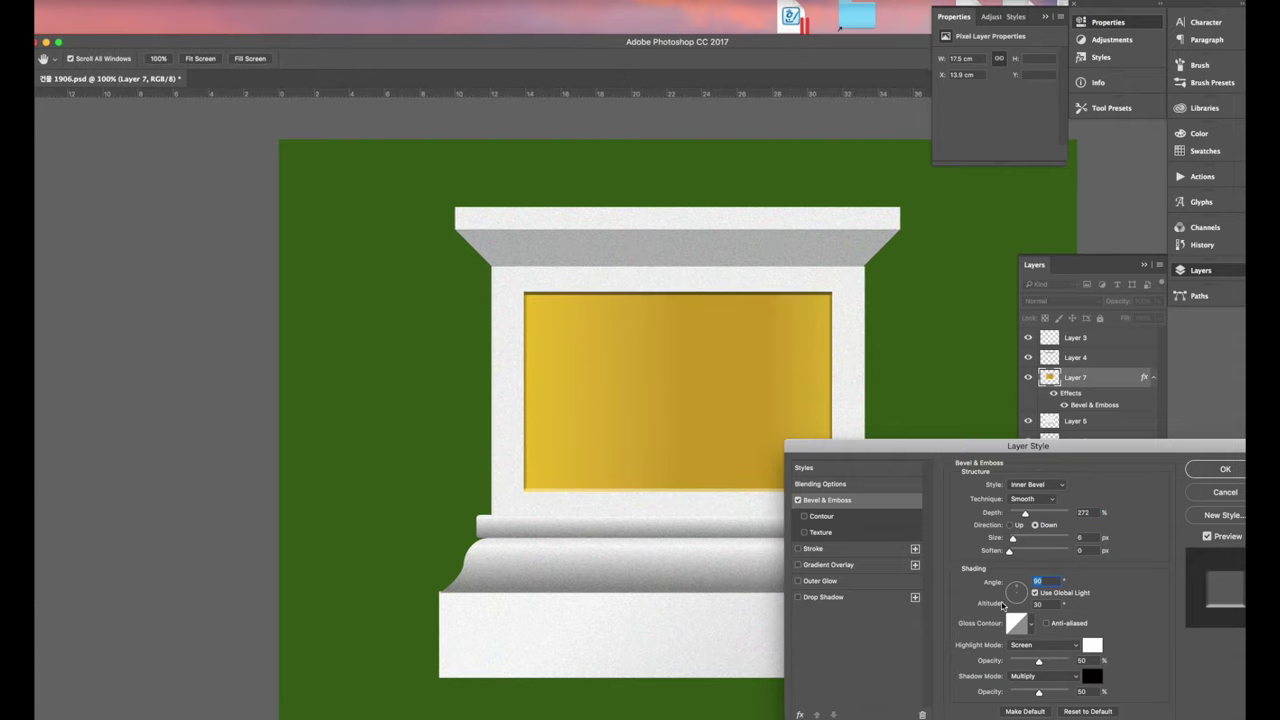
pyautogui.write('135')
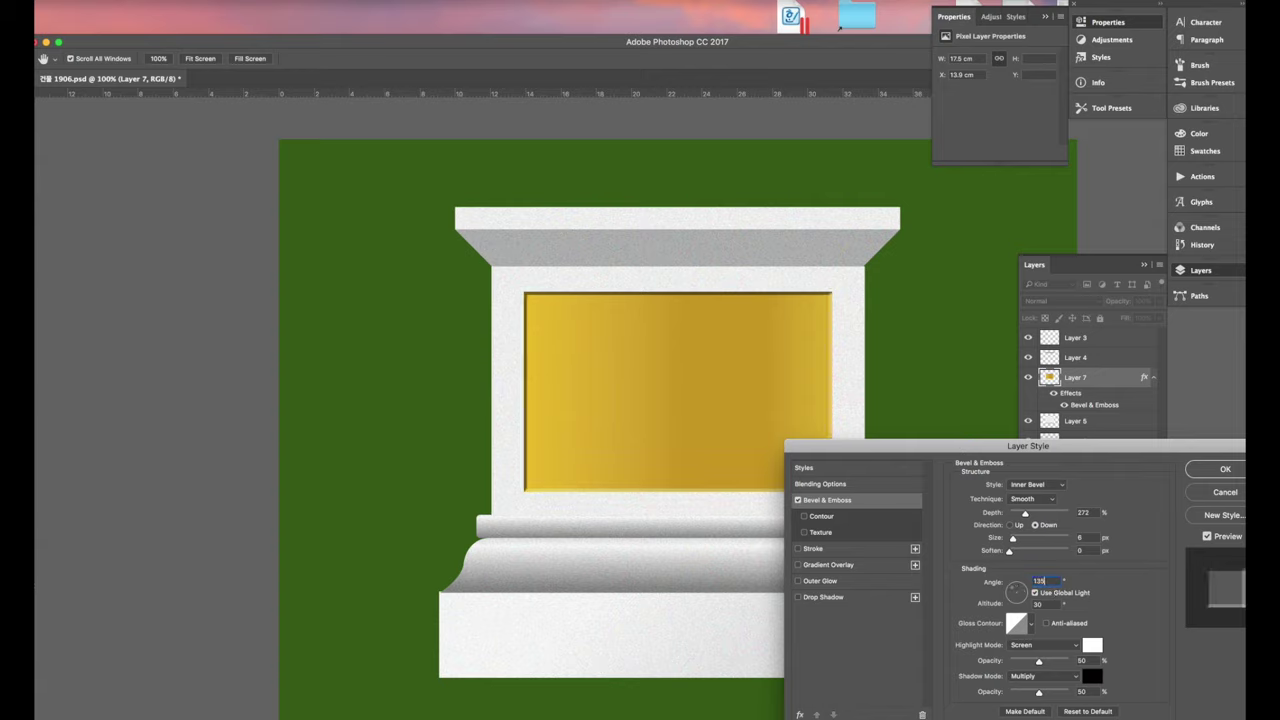
pyautogui.click(1220, 472)
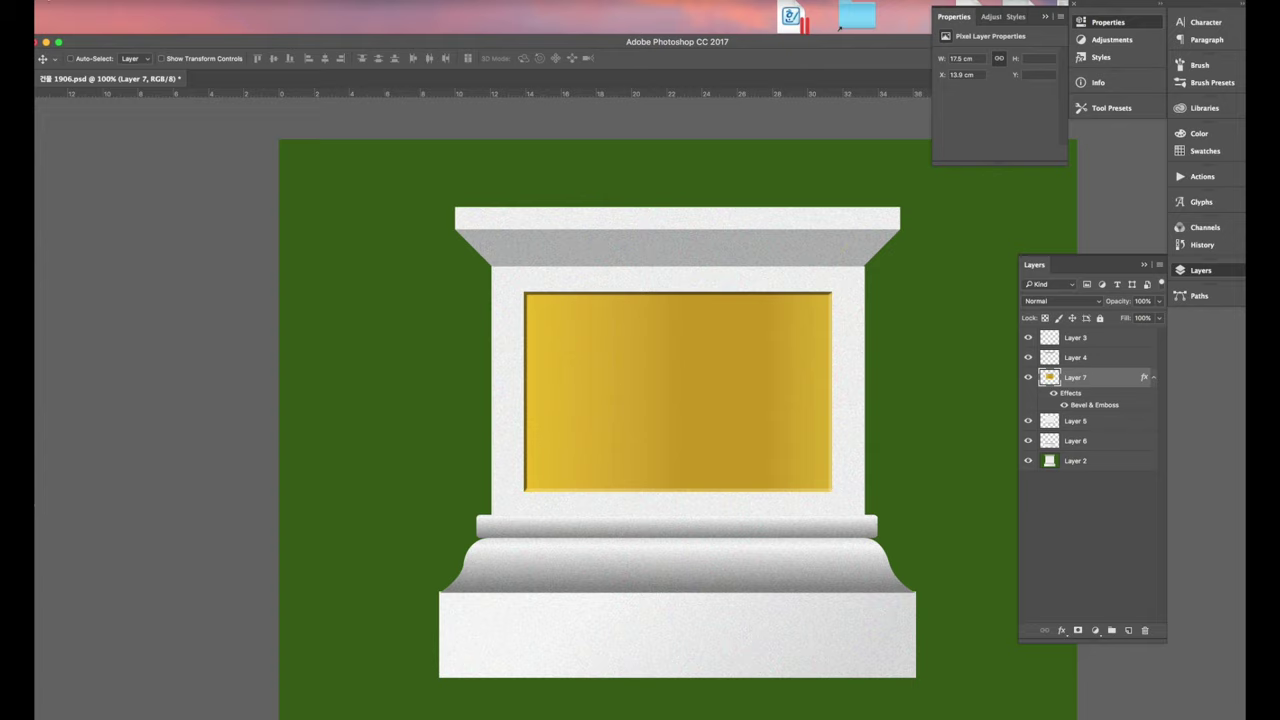
# Reapply Add Noise to the gold plate and darken it slightly with a Curves adjustment.
pyautogui.click(57, 2)
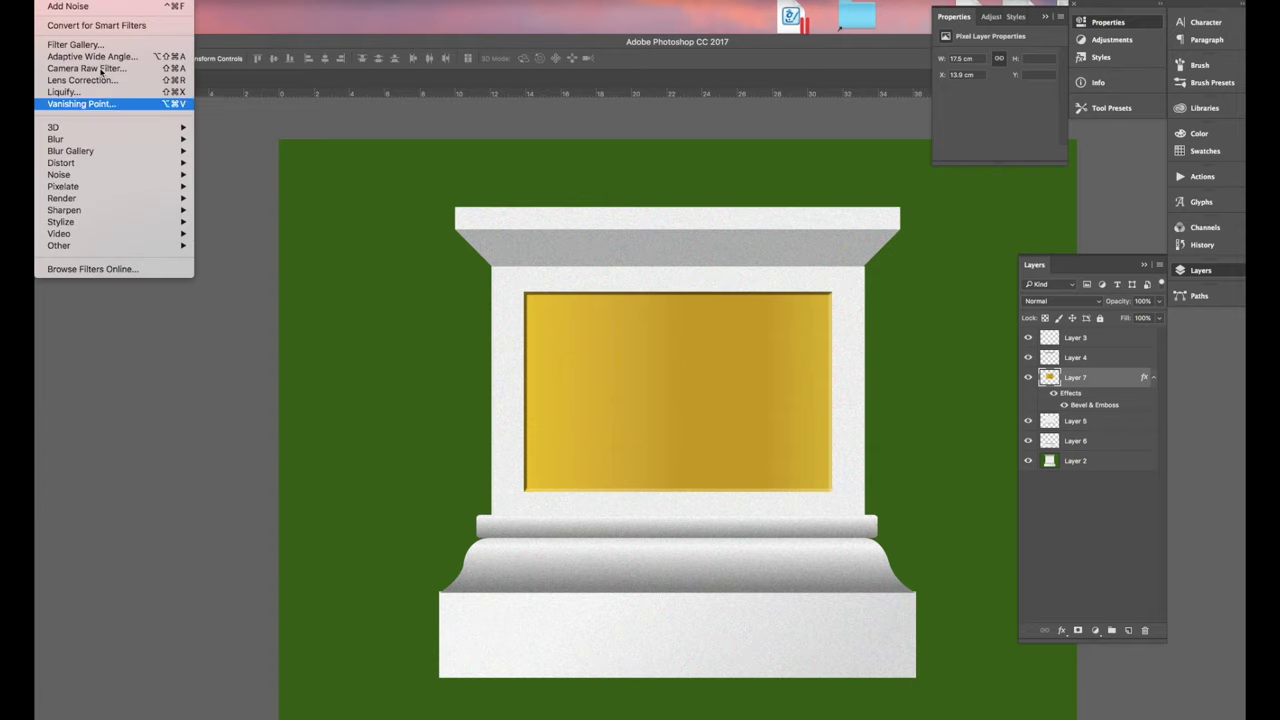
pyautogui.click(80, 10)
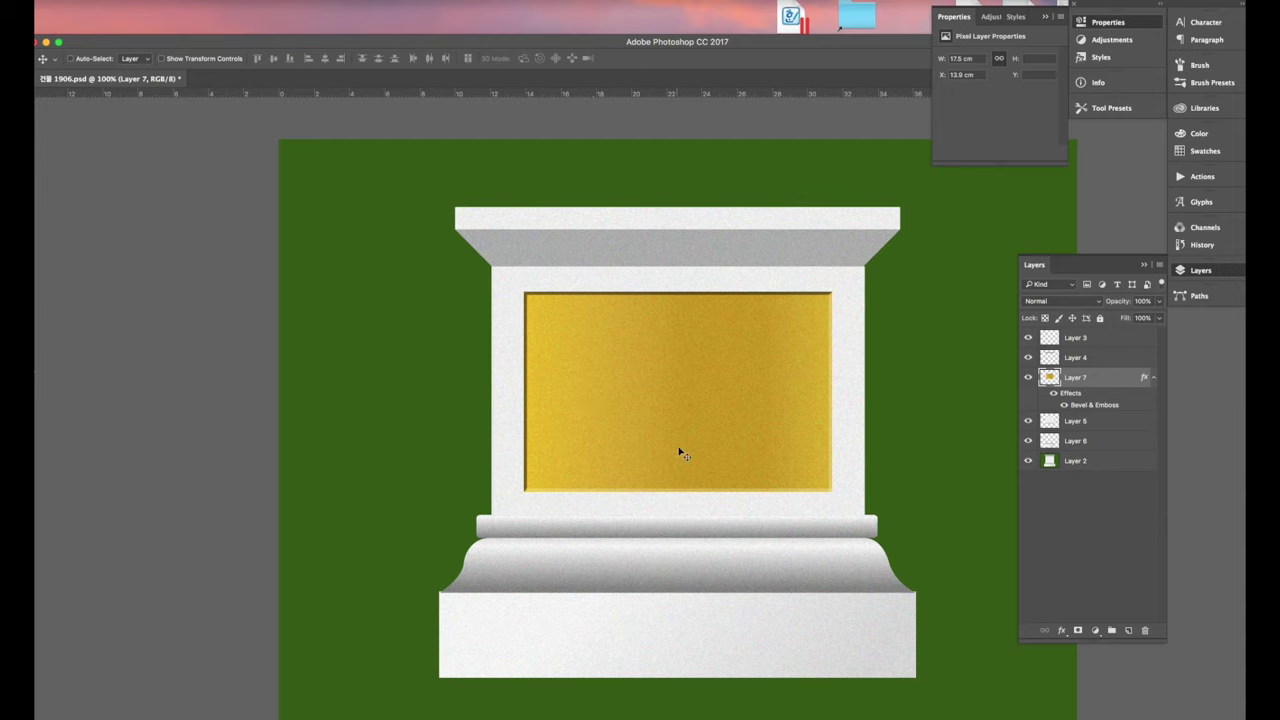
pyautogui.press('super+m')
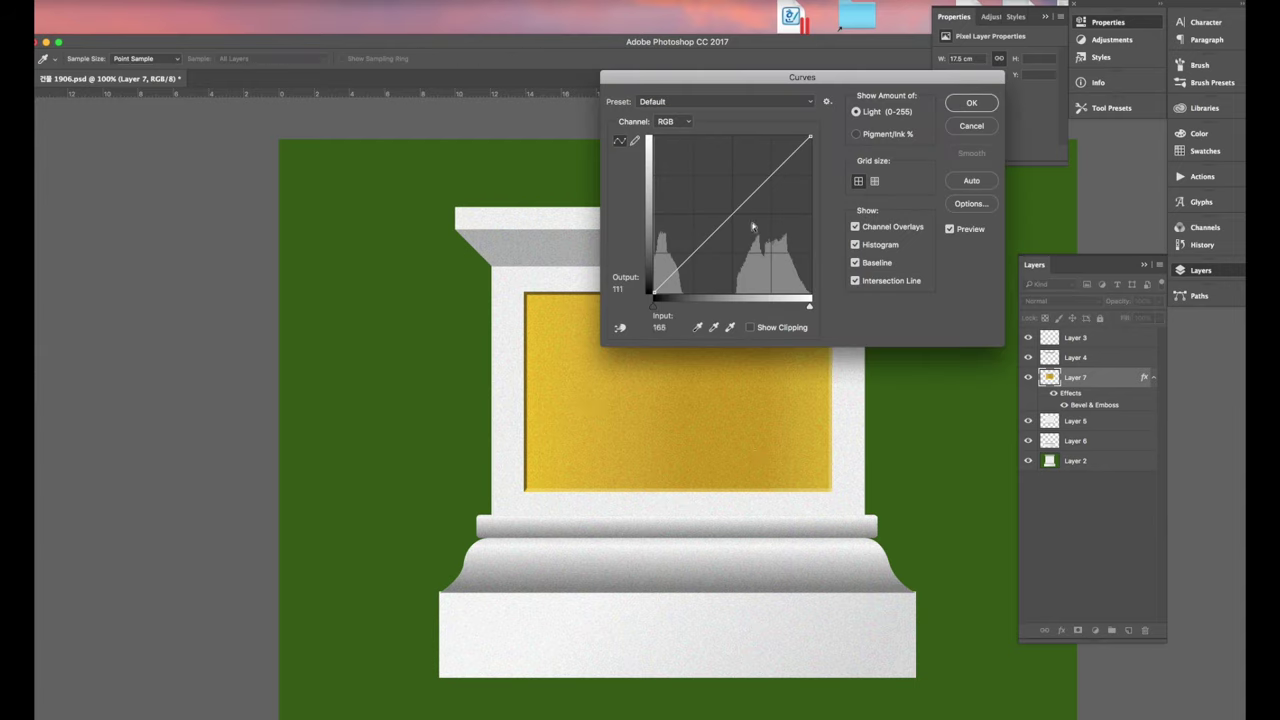
pyautogui.moveTo(734, 214); pyautogui.dragTo(738, 218)
pyautogui.click(971, 103)
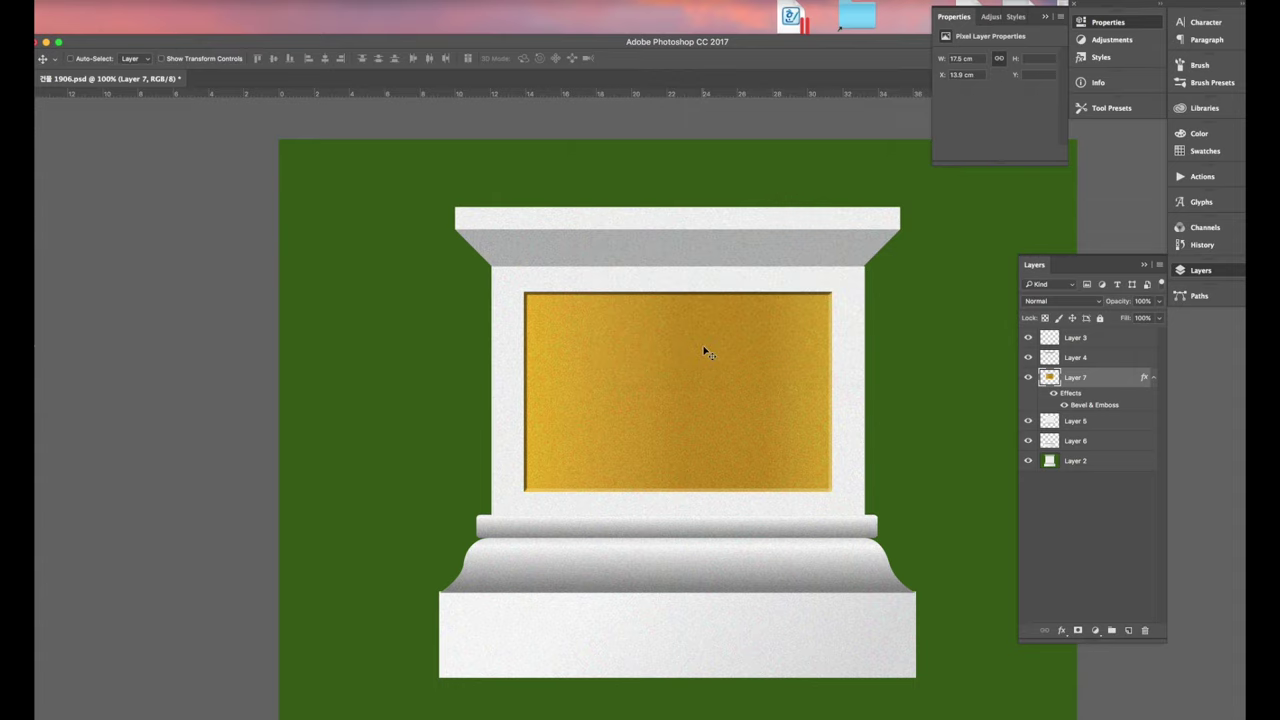
# Apply Motion Blur to the gold plate with an angle of 0° and a distance of 8 pixels.
pyautogui.click(63, 2)
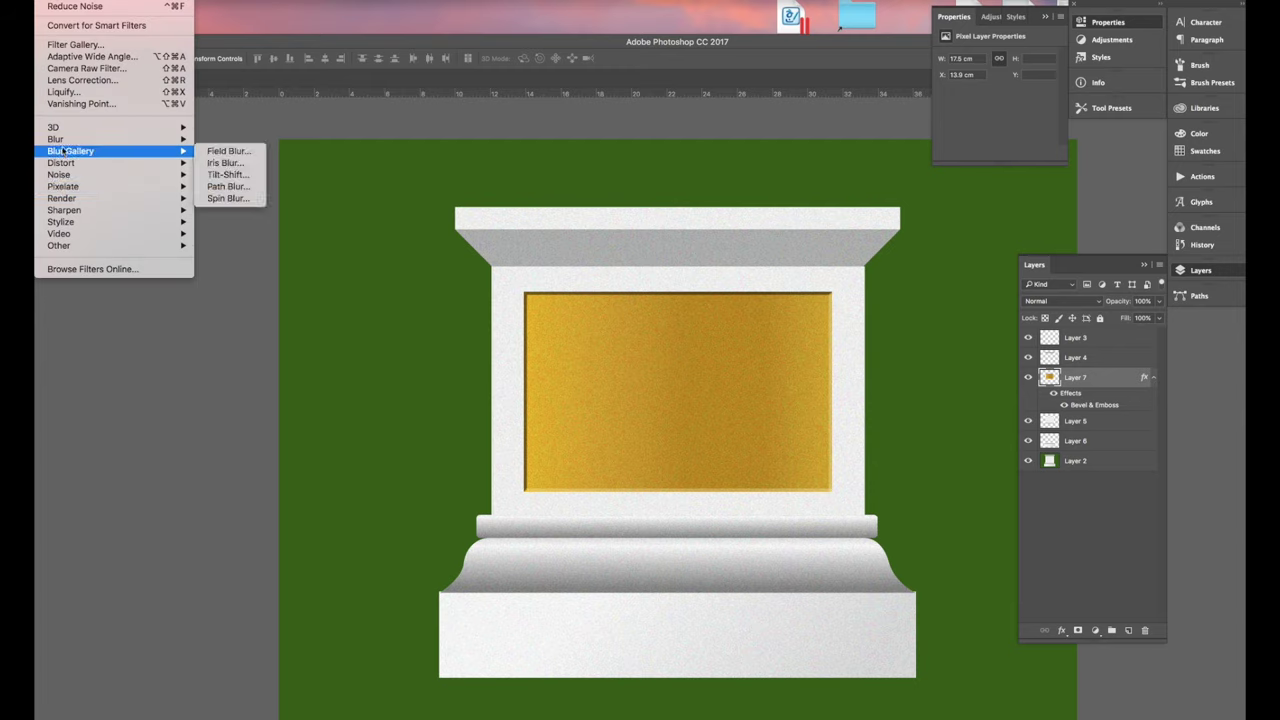
pyautogui.moveTo(62, 141)
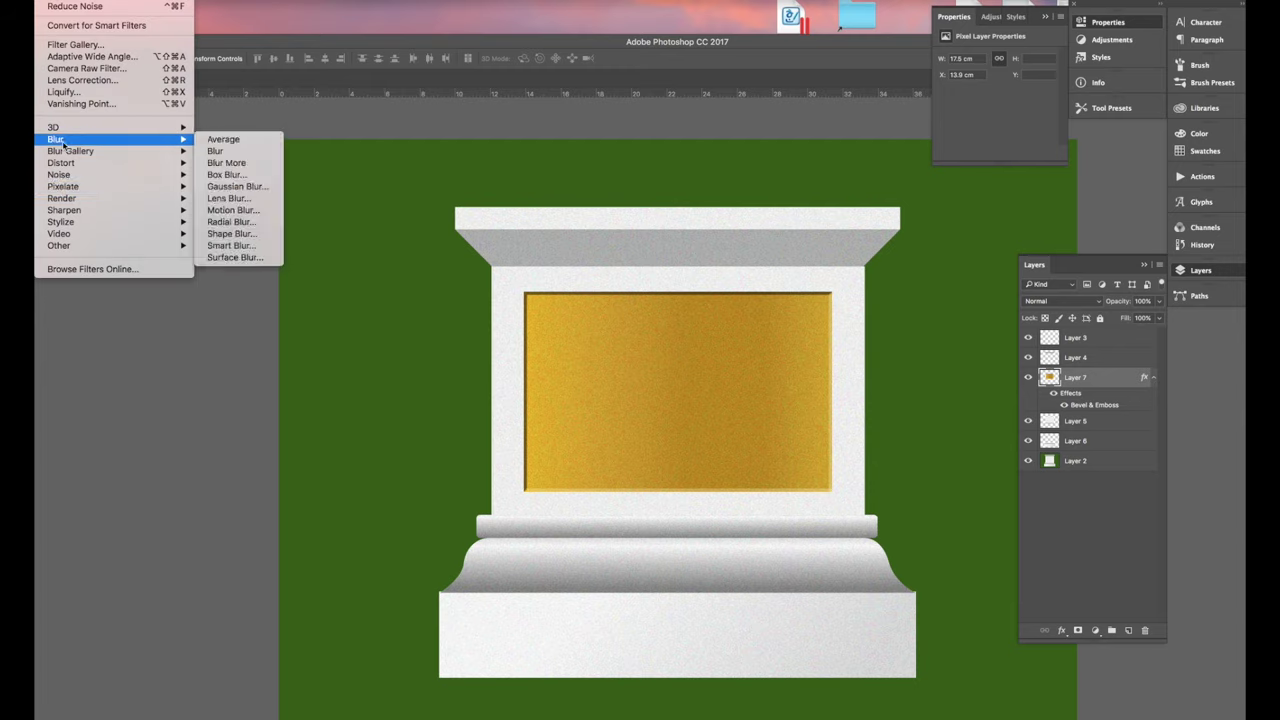
pyautogui.click(247, 211)
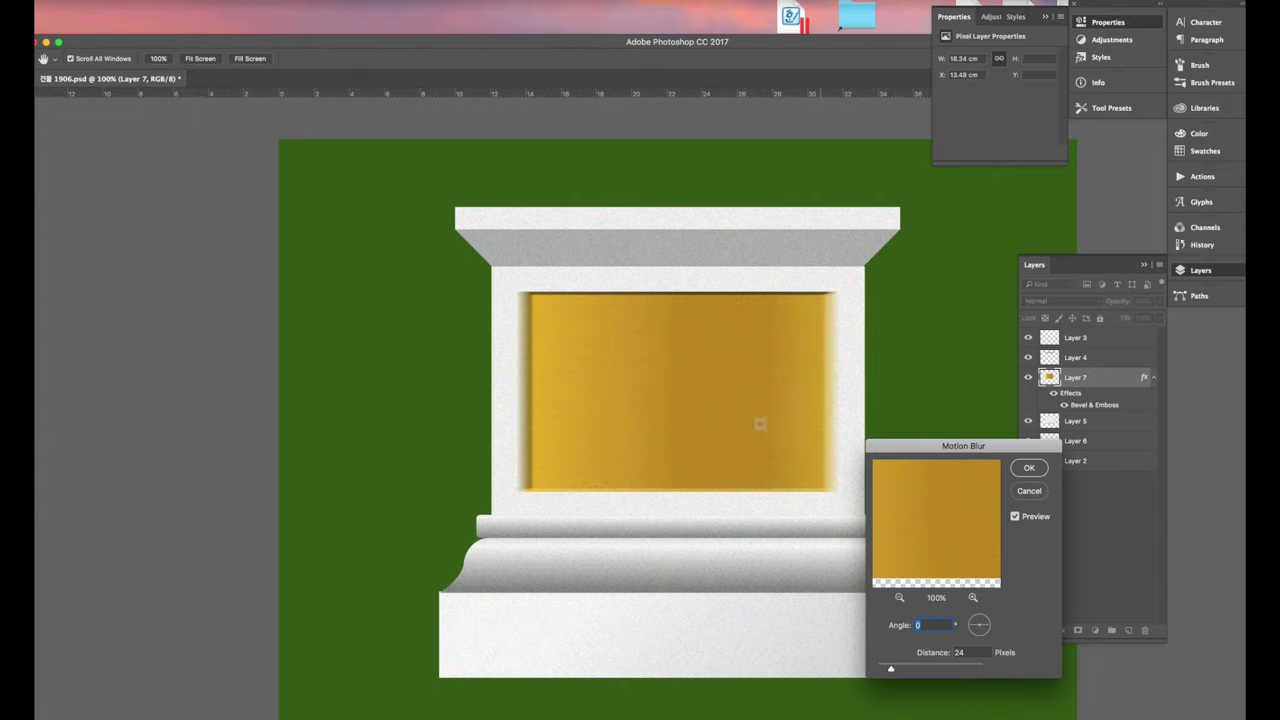
pyautogui.moveTo(893, 672); pyautogui.dragTo(881, 670)
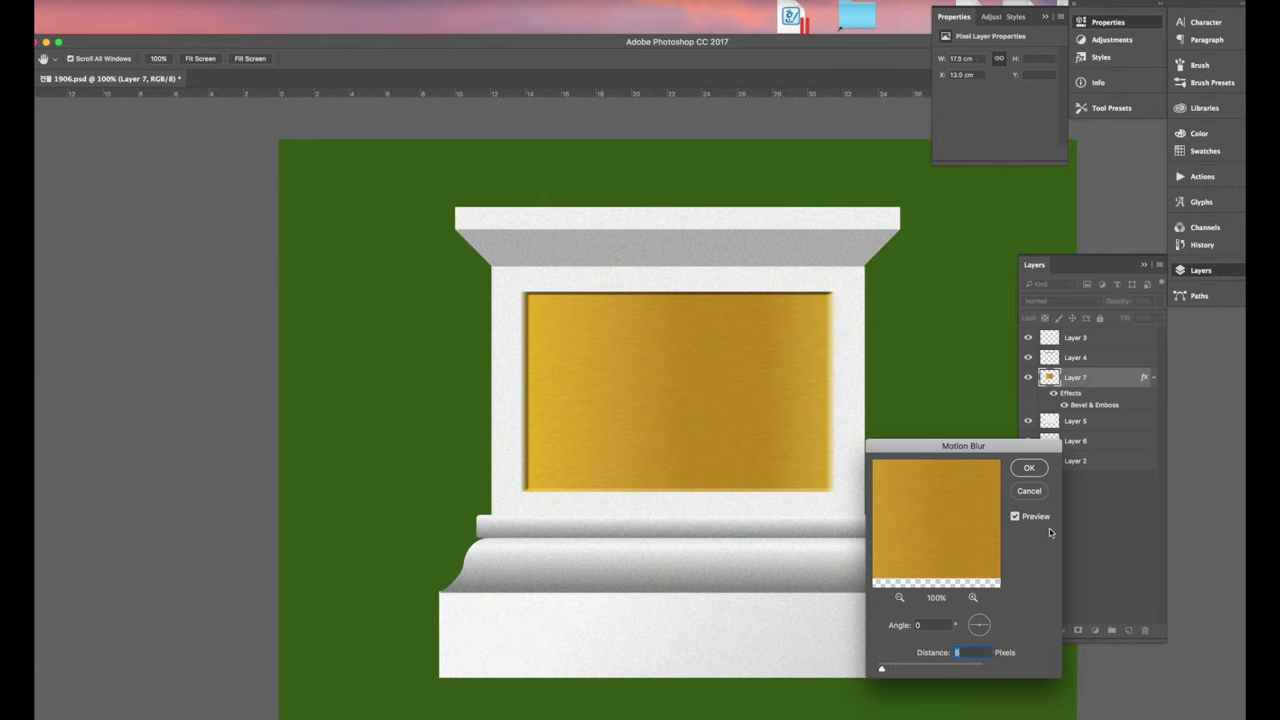
pyautogui.click(1029, 467)
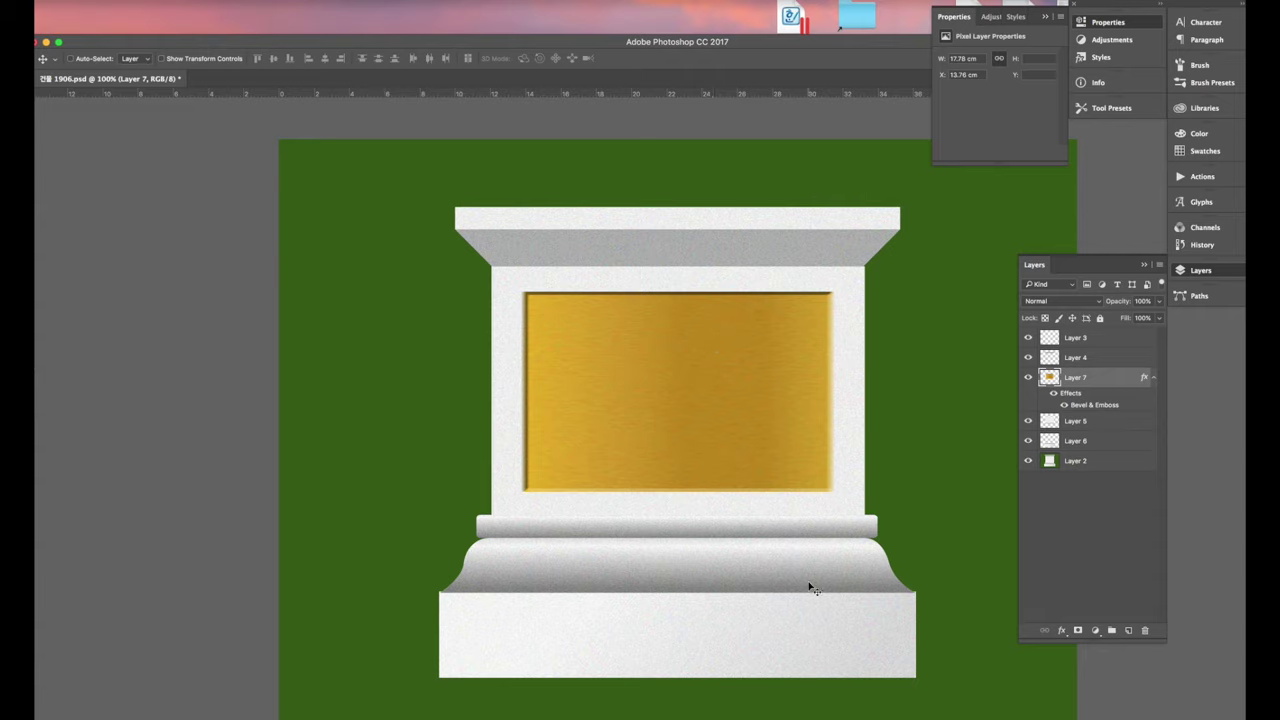
# Set up the horizontal Type tool with the BM JUA_OTF font and a dark brown text color, hue 38°.
pyautogui.click(17, 316)
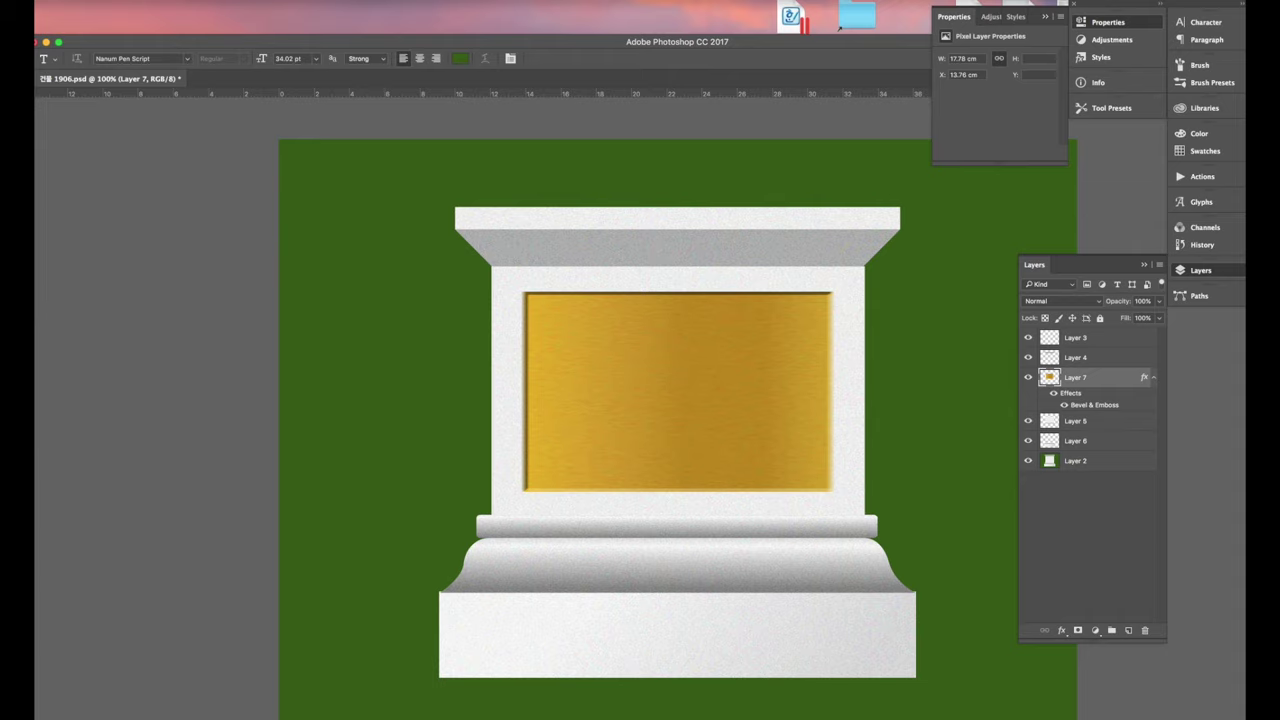
pyautogui.click(60, 311)
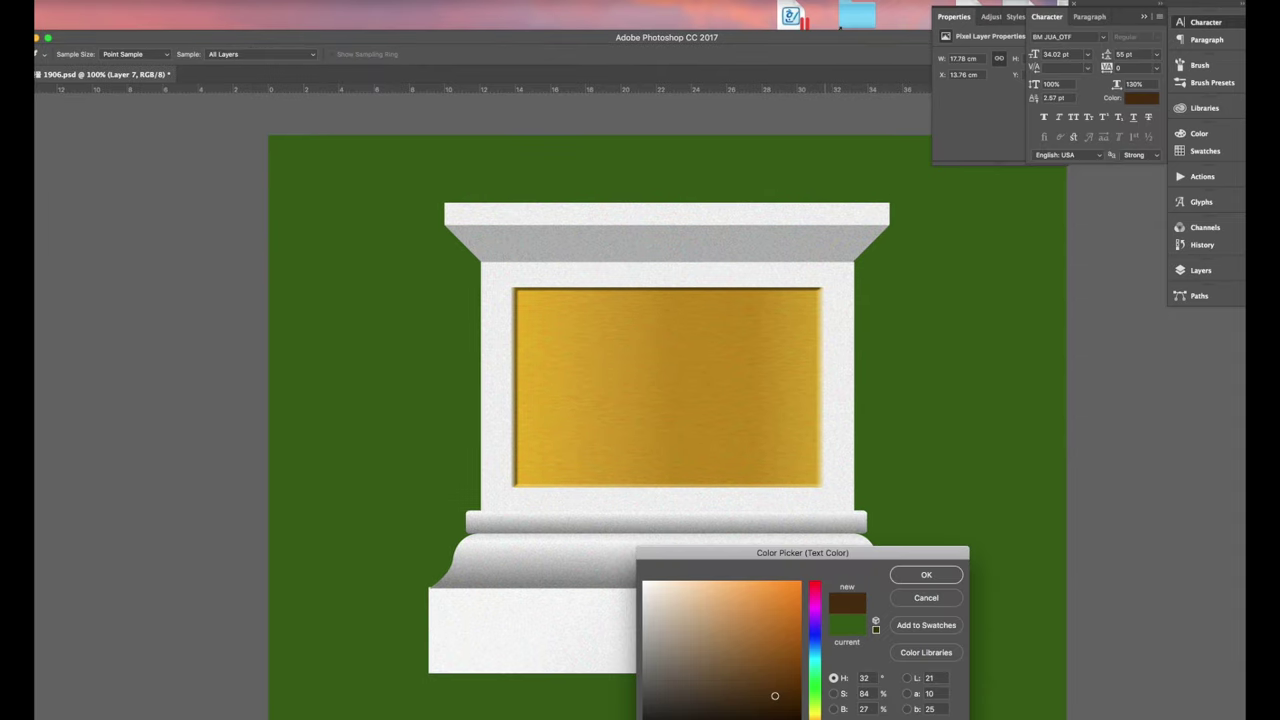
pyautogui.moveTo(821, 716); pyautogui.dragTo(821, 712)
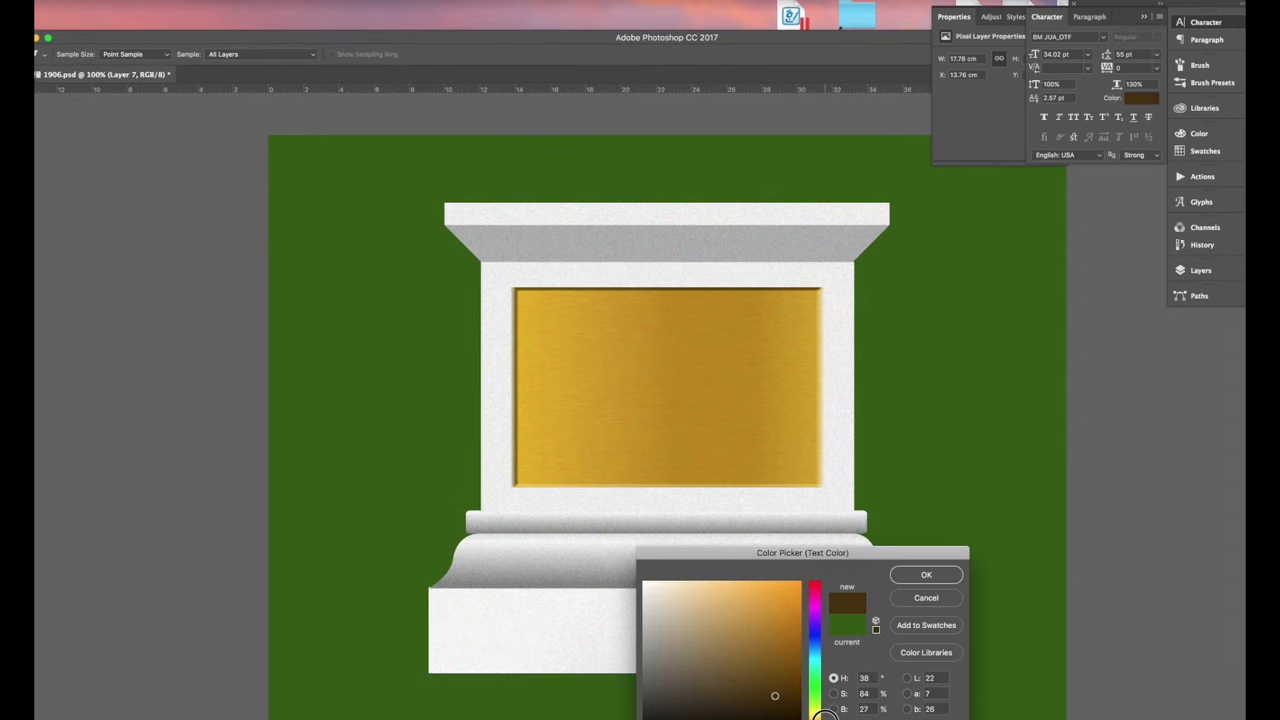
pyautogui.click(773, 690)
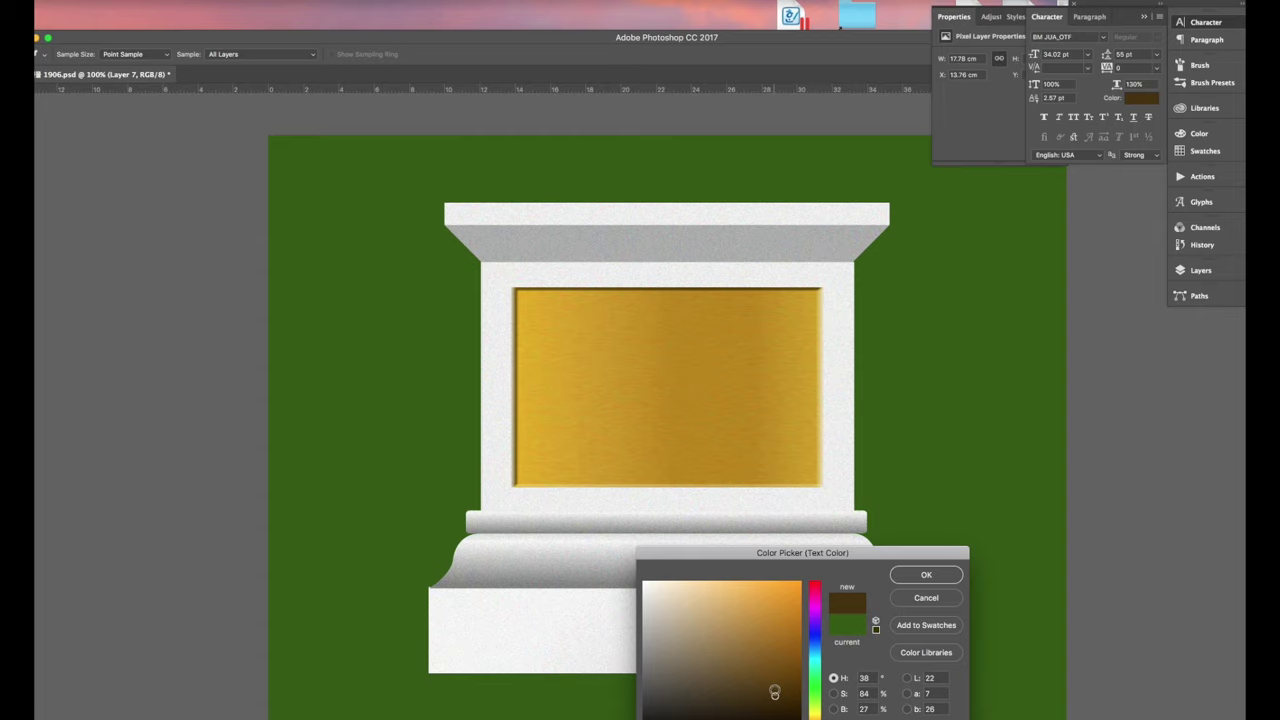
pyautogui.click(926, 575)
# Write the three-line text "사람은 그것이 무엇이든 / 스스로 기대하는 것을 / 끌어당기게 된다." on the gold plate.
pyautogui.write('사랑은 그것이 무엇이든')
pyautogui.press('Return')
pyautogui.write('스스')
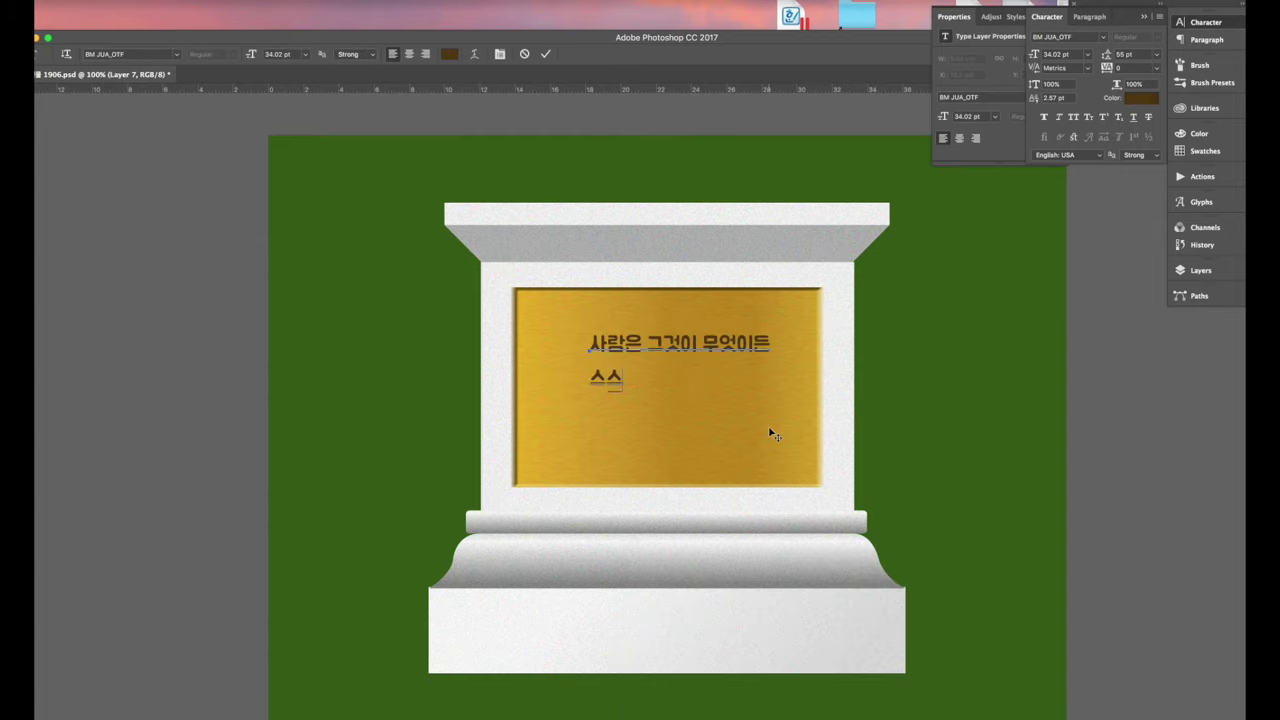
pyautogui.write('로 기대하는 것을')
pyautogui.press('Return')
pyautogui.write('끌어당기게 된다.')
pyautogui.hotkey('ctrl', 'Return')
# Enlarge the lettering with Free Transform to about 49 pt and position it within the gold plate.
pyautogui.press('v')
pyautogui.hotkey('ctrl', 't')
pyautogui.moveTo(672, 448); pyautogui.dragTo(676, 458)
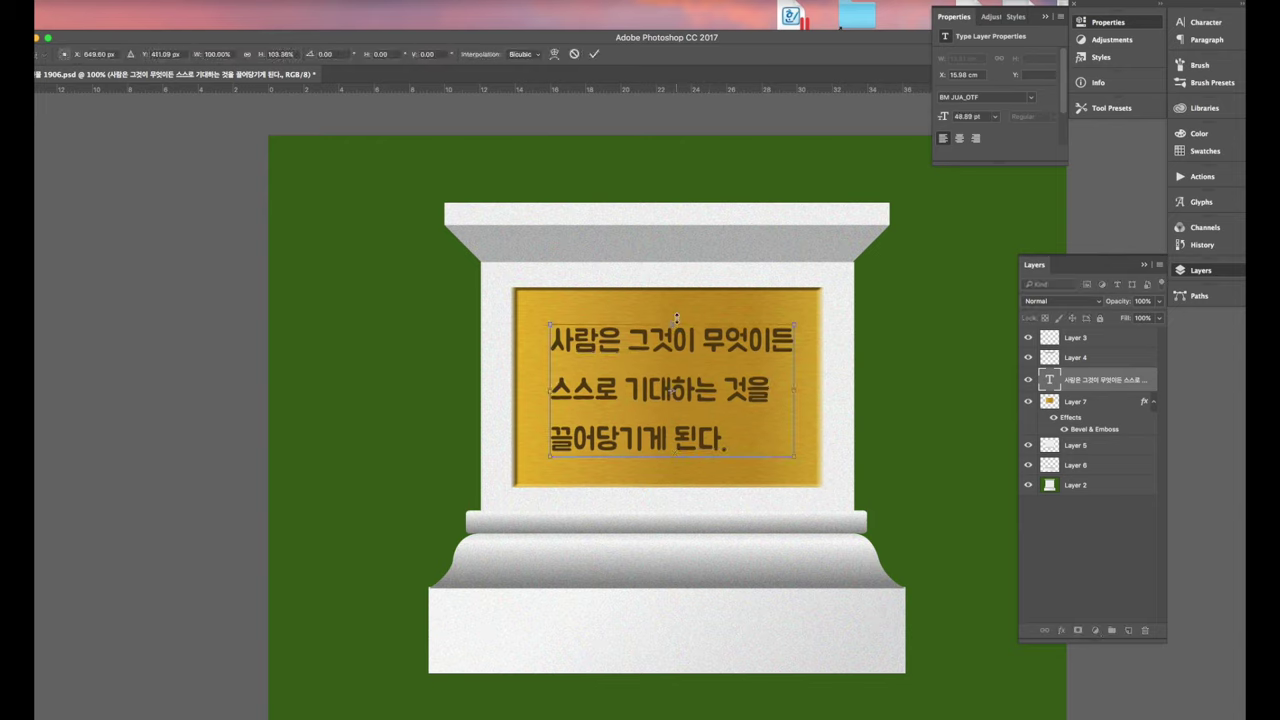
pyautogui.press('Return')
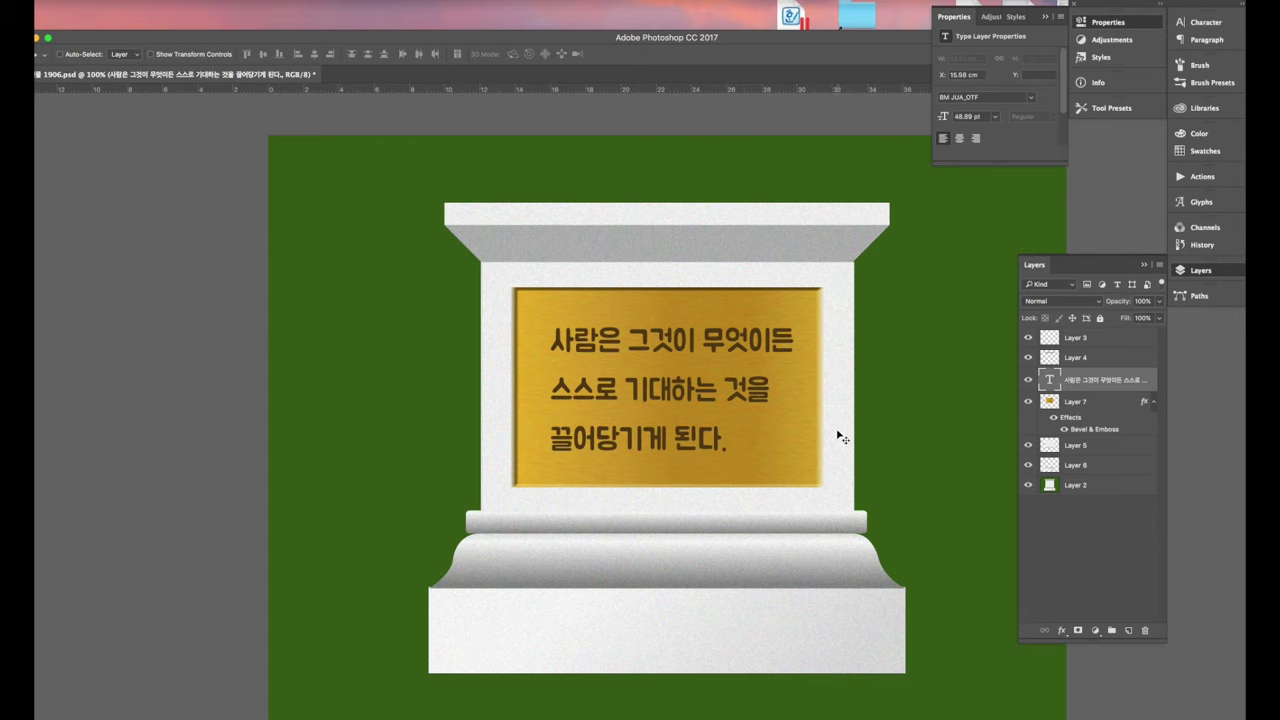
# Rasterize the text layer and apply the Add Noise filter to the lettering.
pyautogui.rightClick(1128, 390)
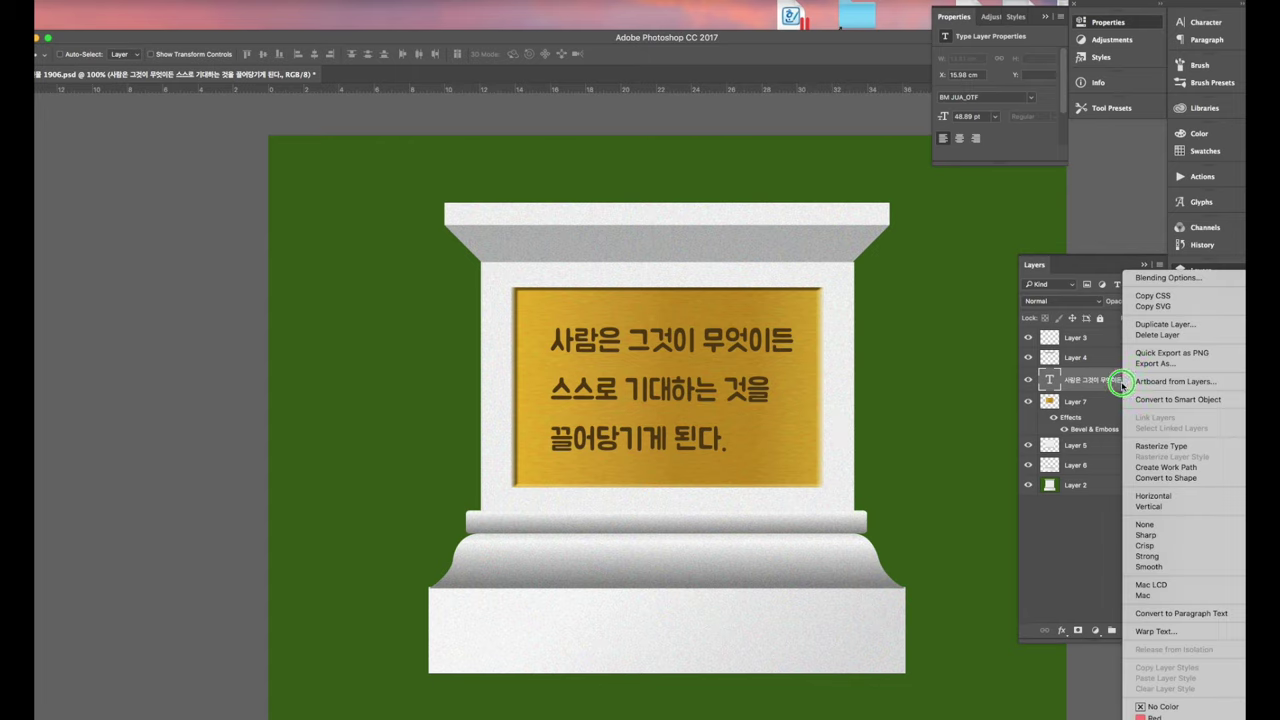
pyautogui.click(1168, 450)
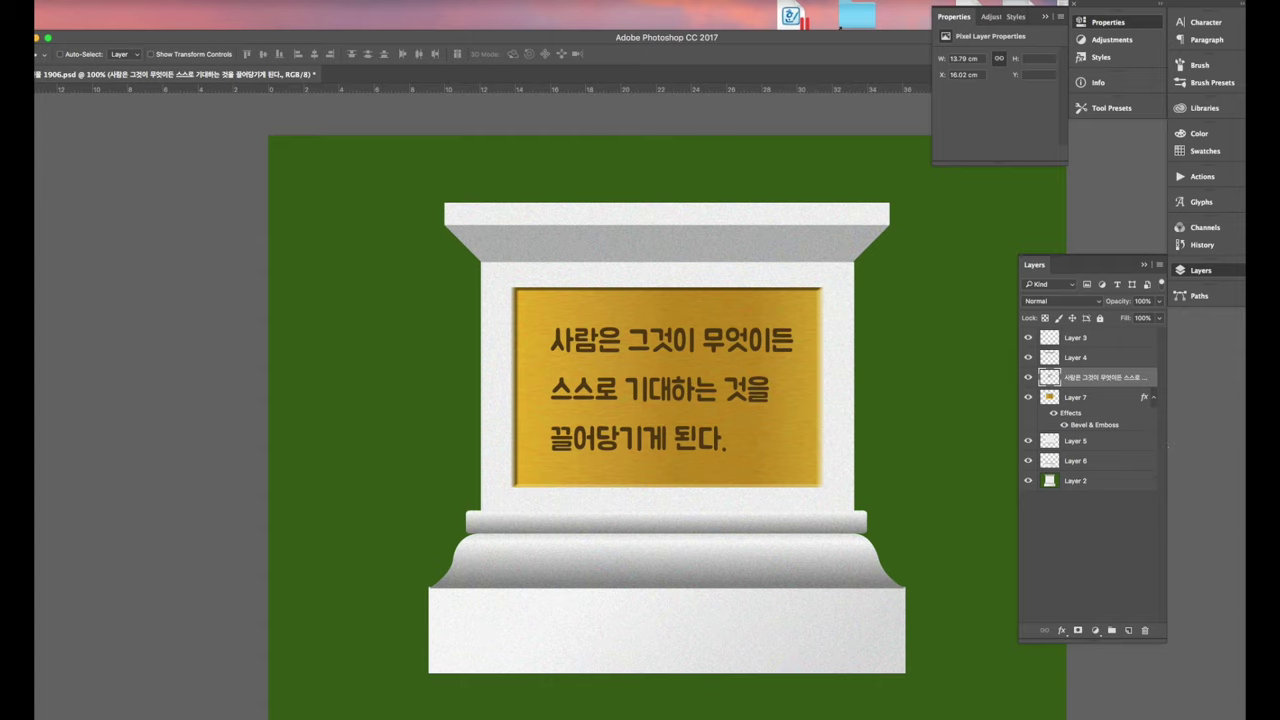
pyautogui.click(80, 0)
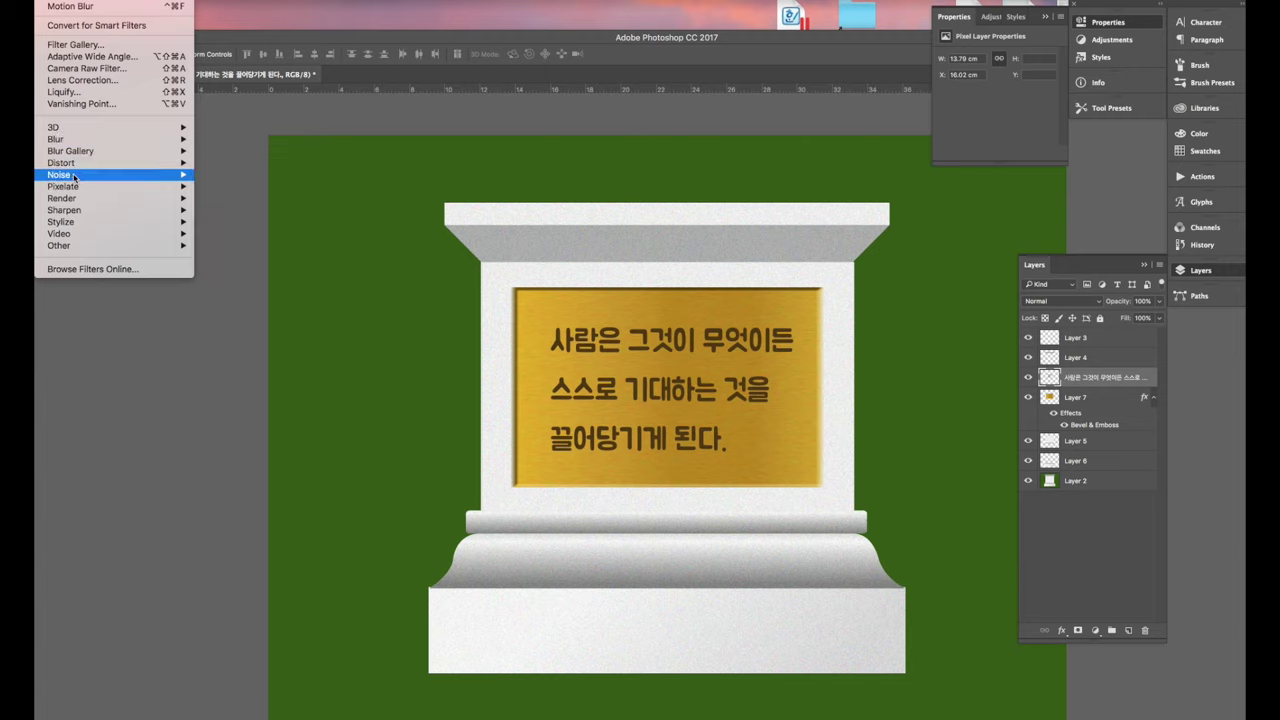
pyautogui.moveTo(74, 177)
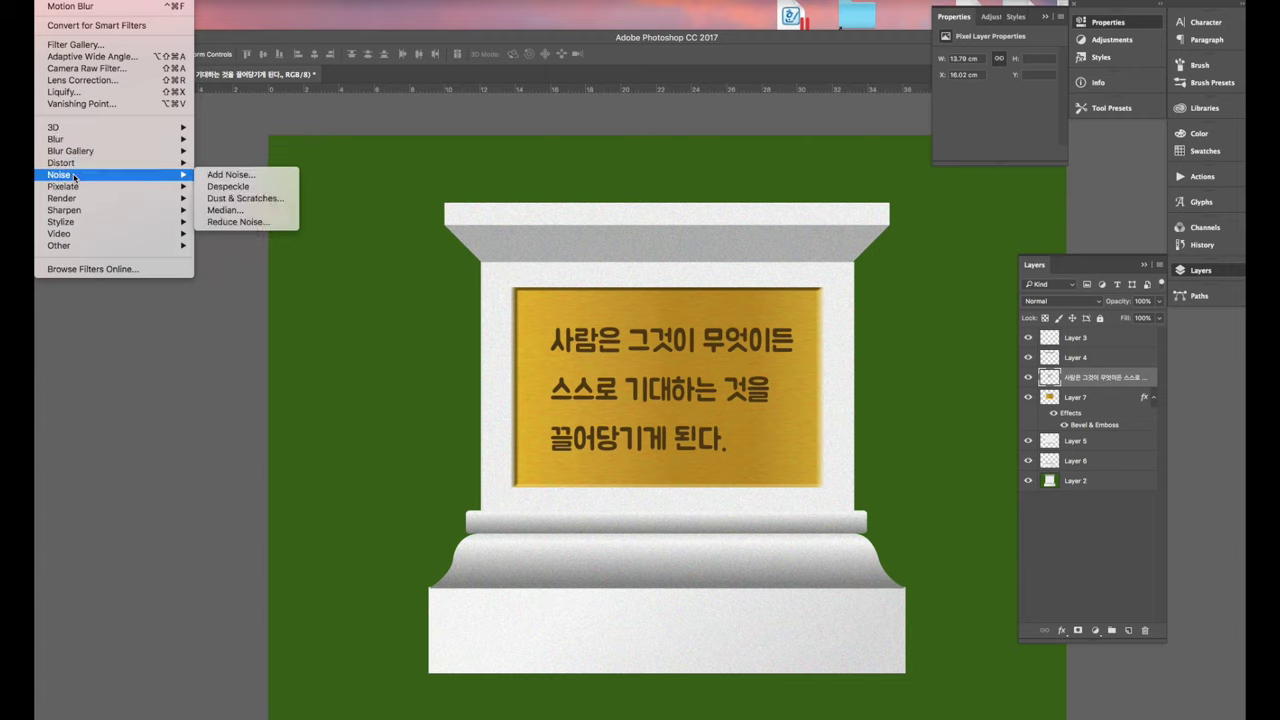
pyautogui.click(220, 177)
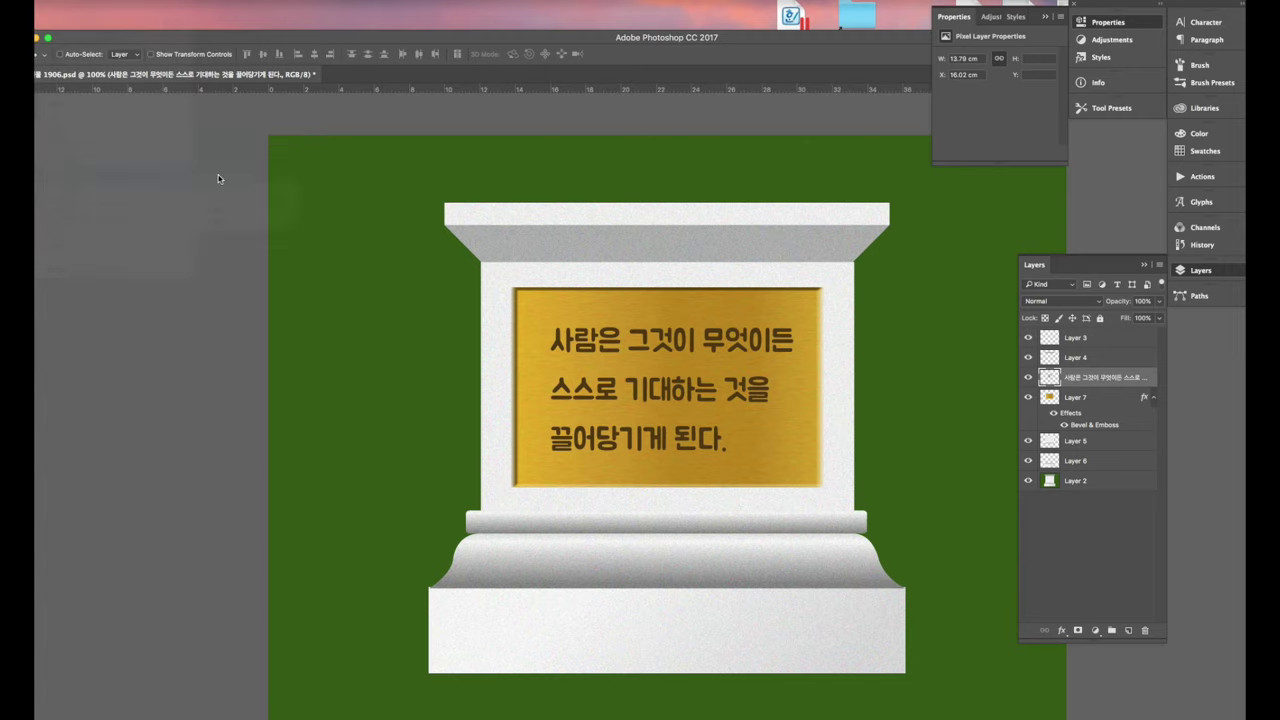
pyautogui.press('Return')
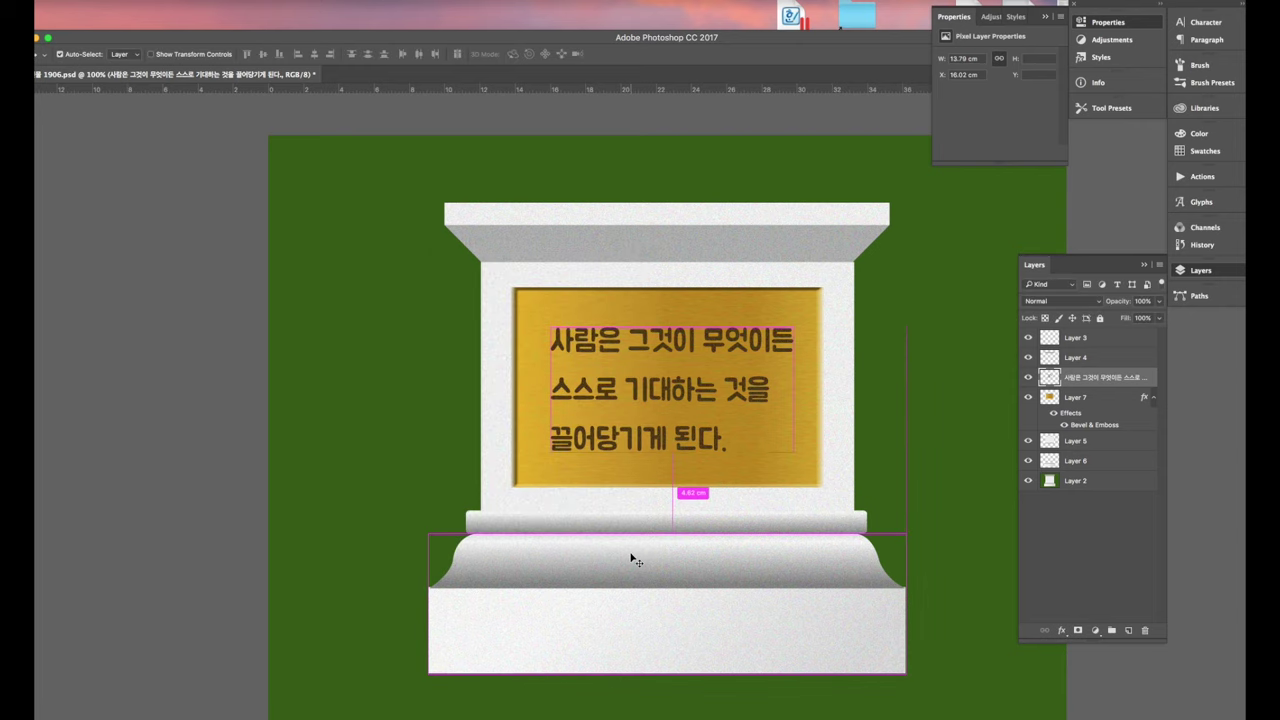
# Give the lettering a small Down-direction Inner Bevel with 272% depth and a faint Multiply Inner Shadow, 3 px distance and 7 px size.
pyautogui.press('super+plus')
pyautogui.press('super+plus')
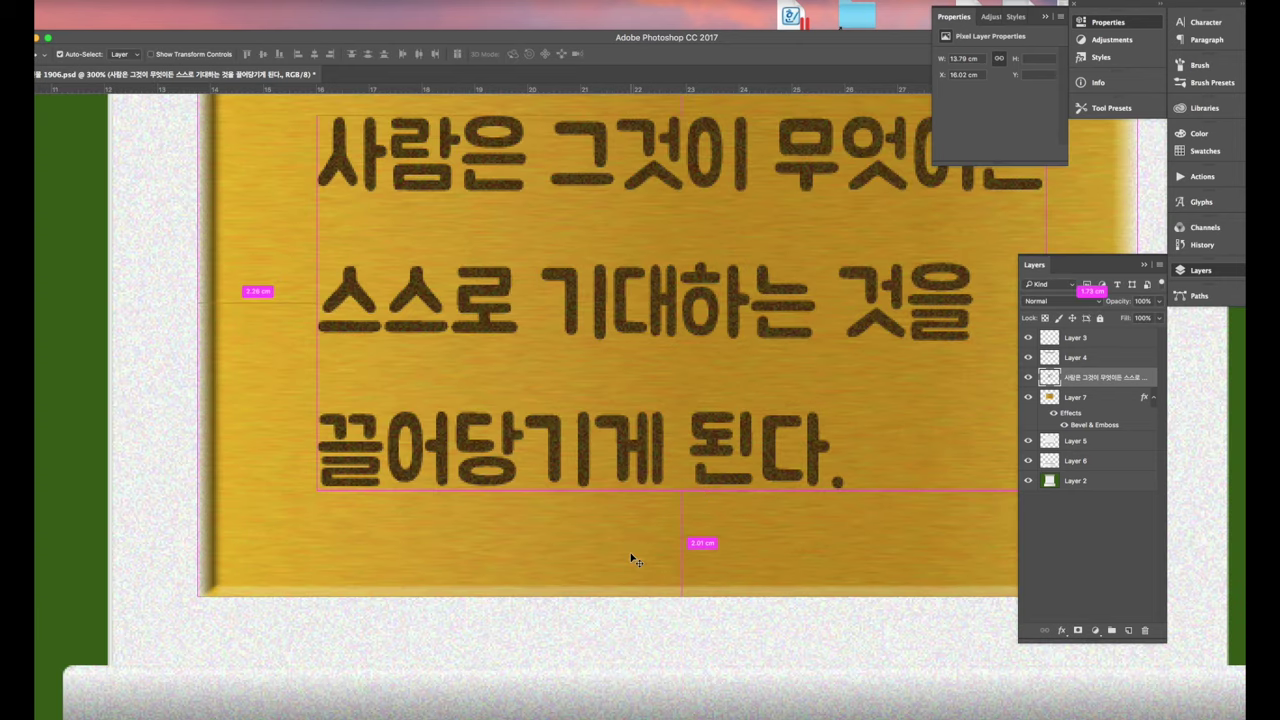
pyautogui.press('super+minus')
pyautogui.click(1062, 630)
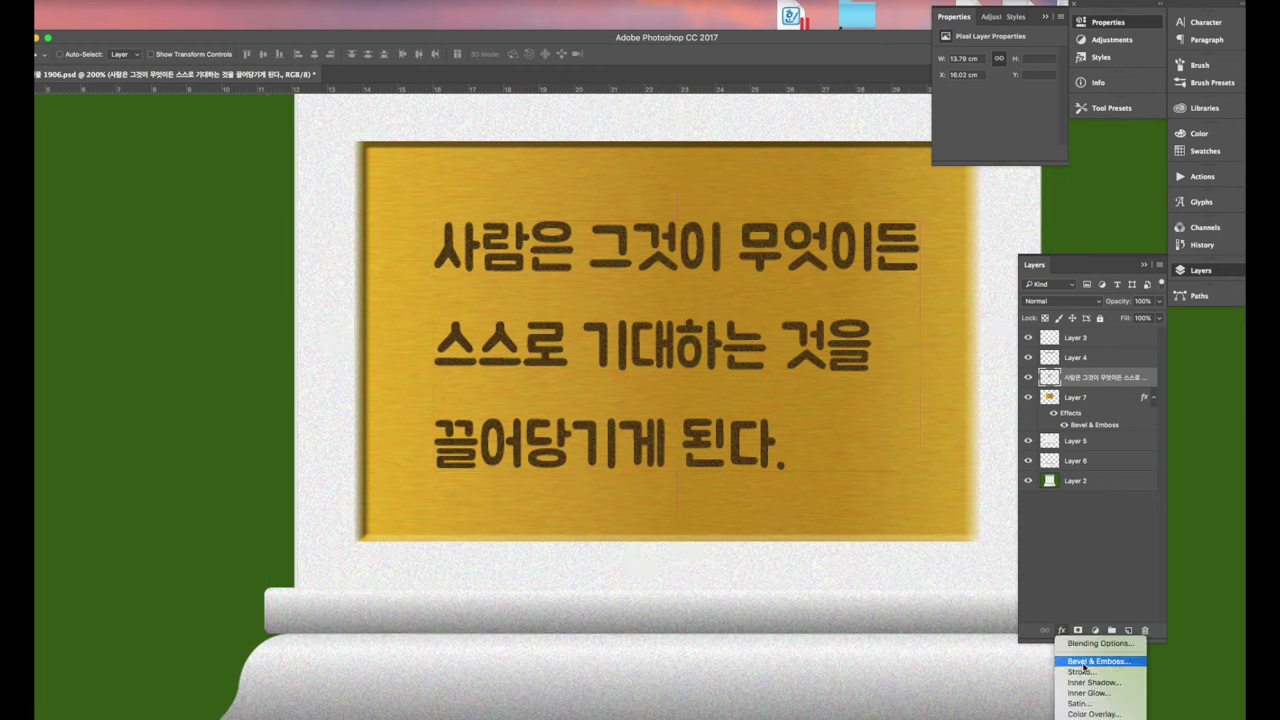
pyautogui.click(1083, 662)
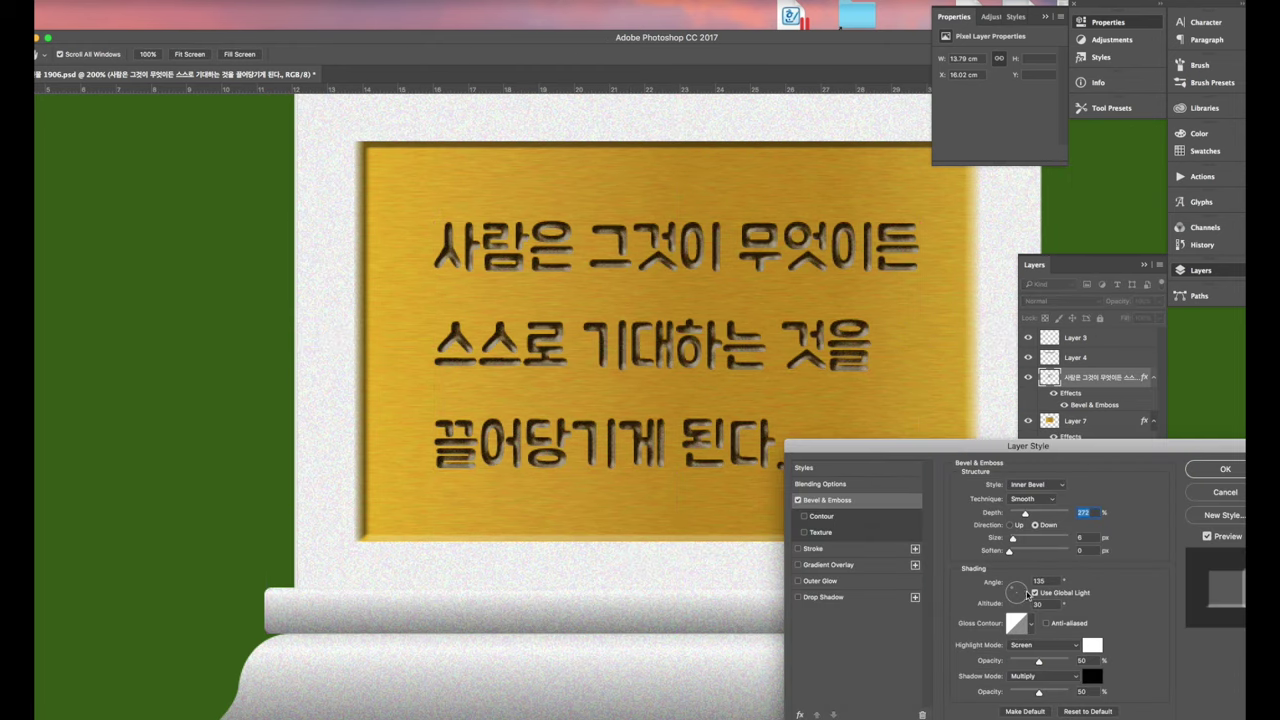
pyautogui.moveTo(1013, 540); pyautogui.dragTo(1009, 540)
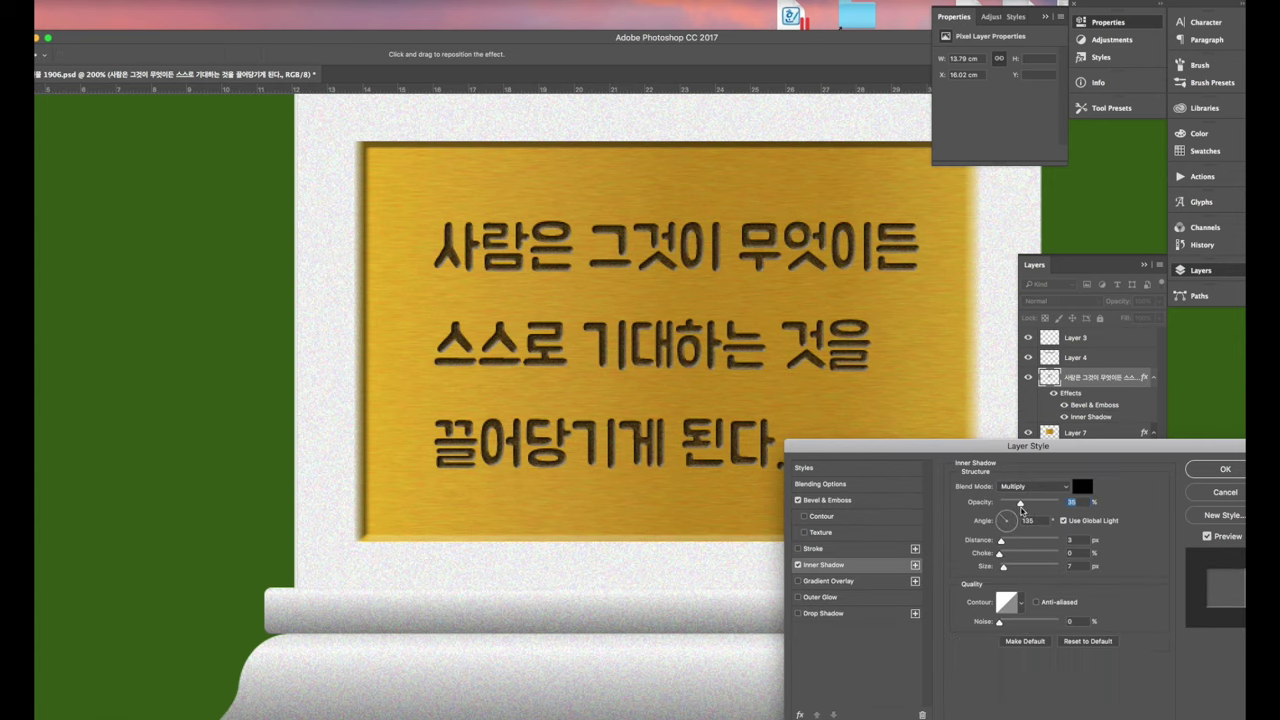
pyautogui.click(1014, 504)
pyautogui.click(1223, 469)
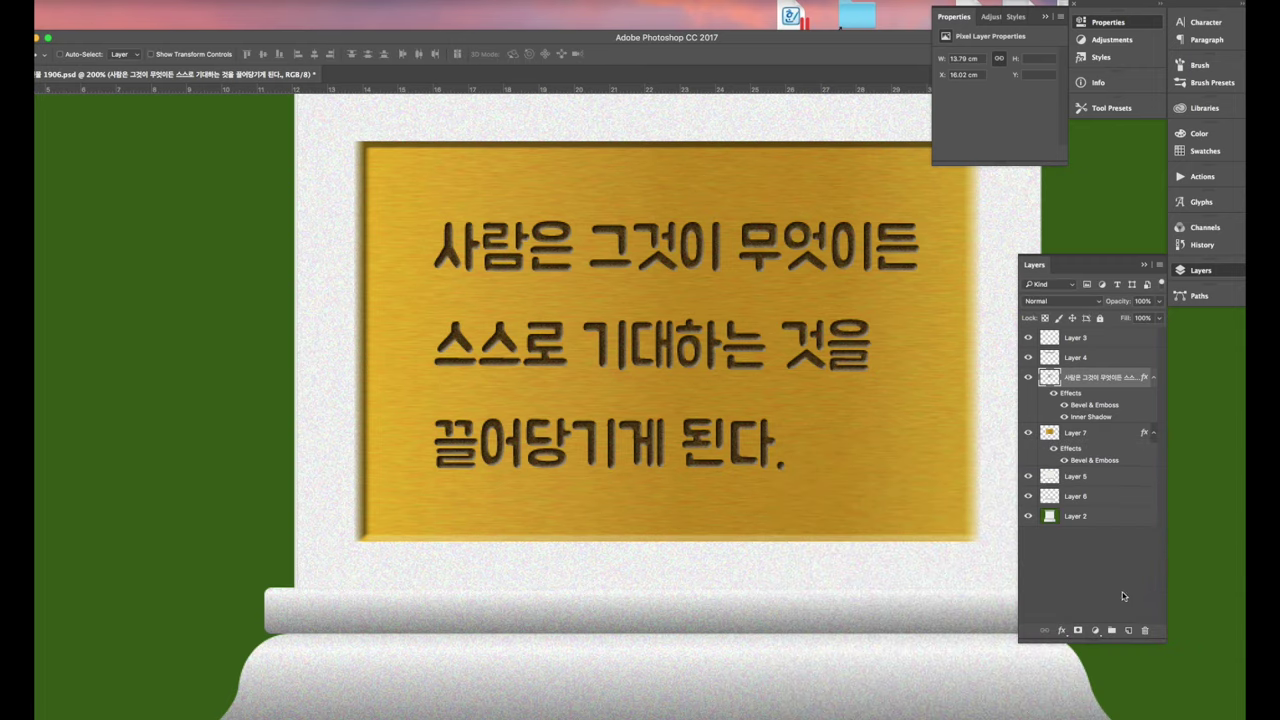
pyautogui.press('super+minus')
pyautogui.press('super+minus')
pyautogui.press('super+equal')
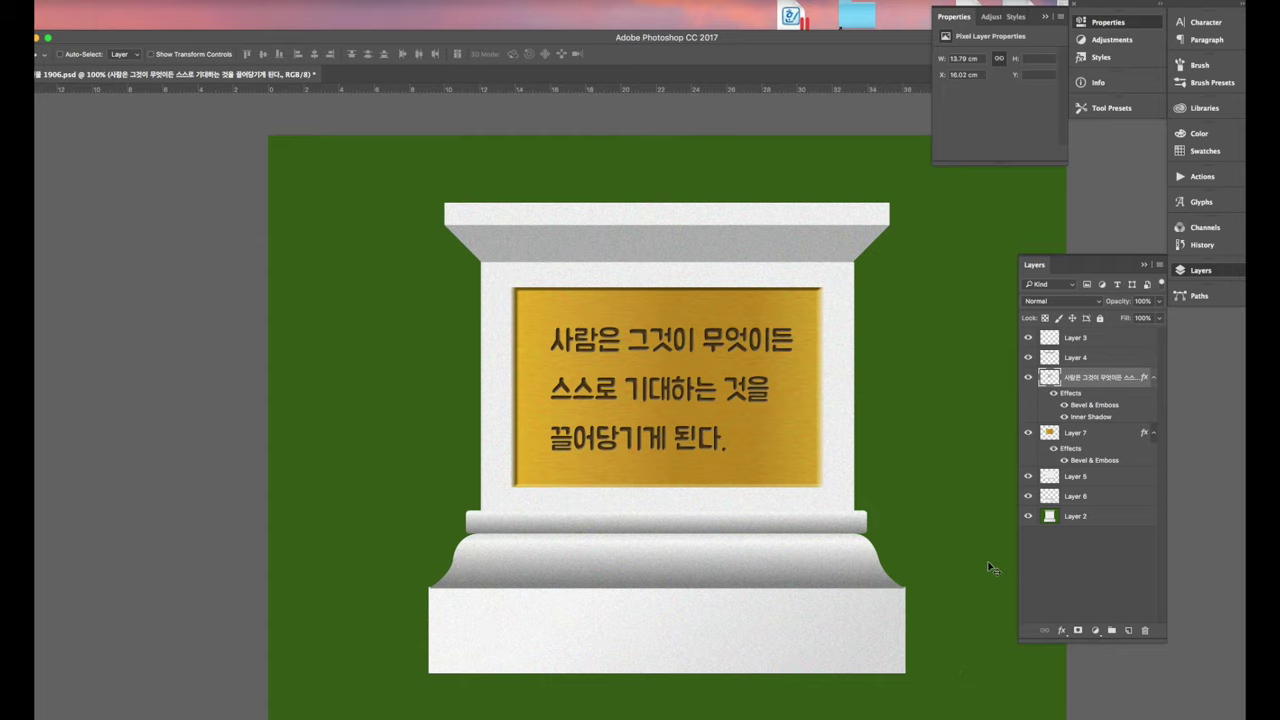
pyautogui.press('super+minus')
pyautogui.click(1075, 432)
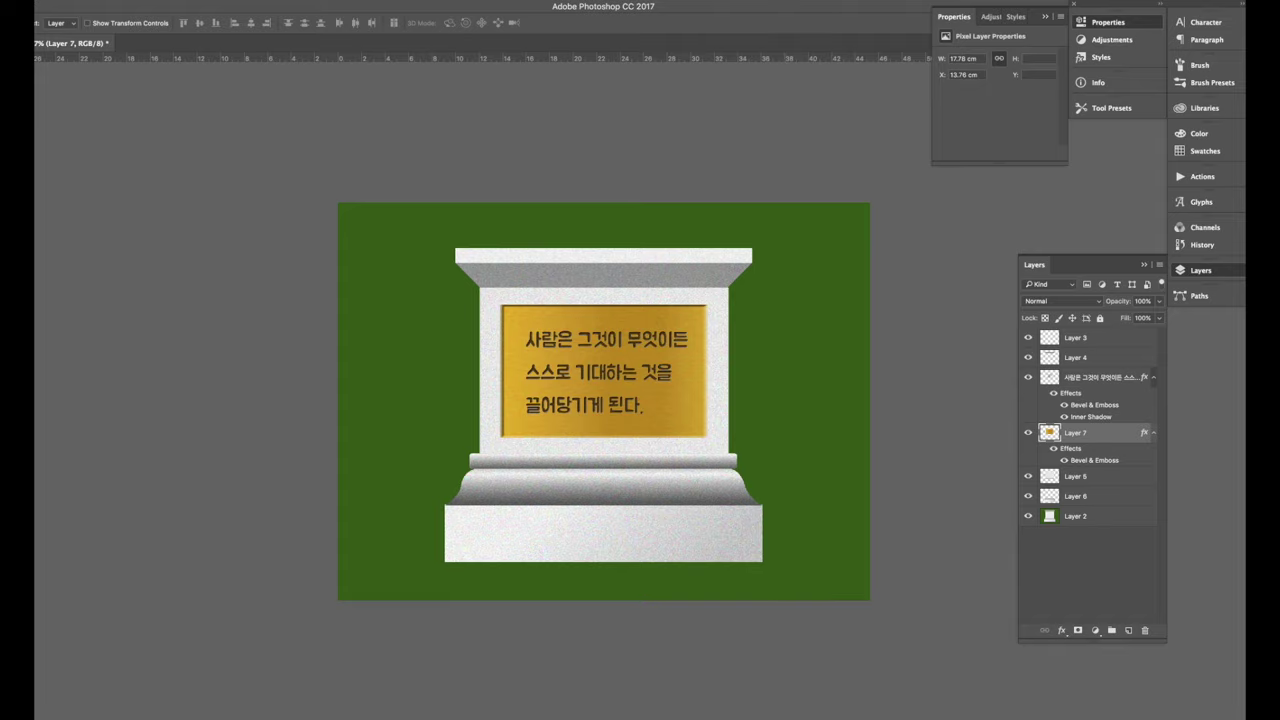
pyautogui.click(55, 3)
pyautogui.moveTo(105, 200)
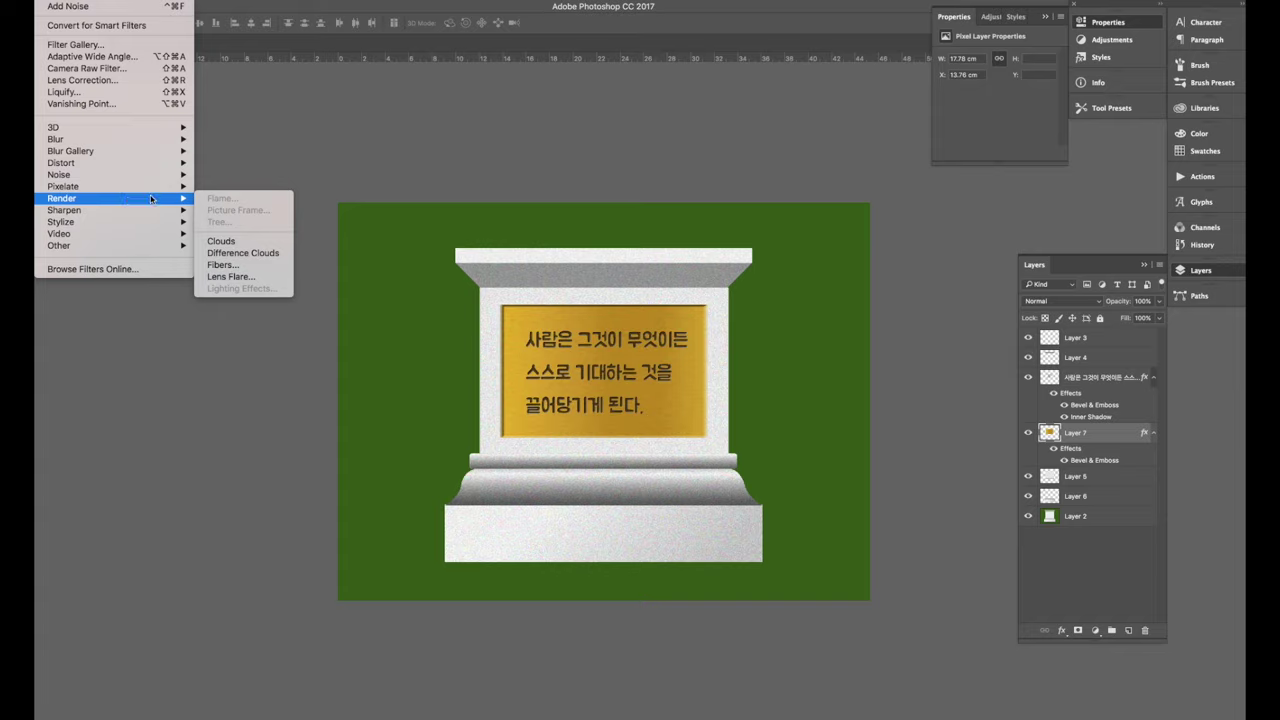
pyautogui.click(388, 168)
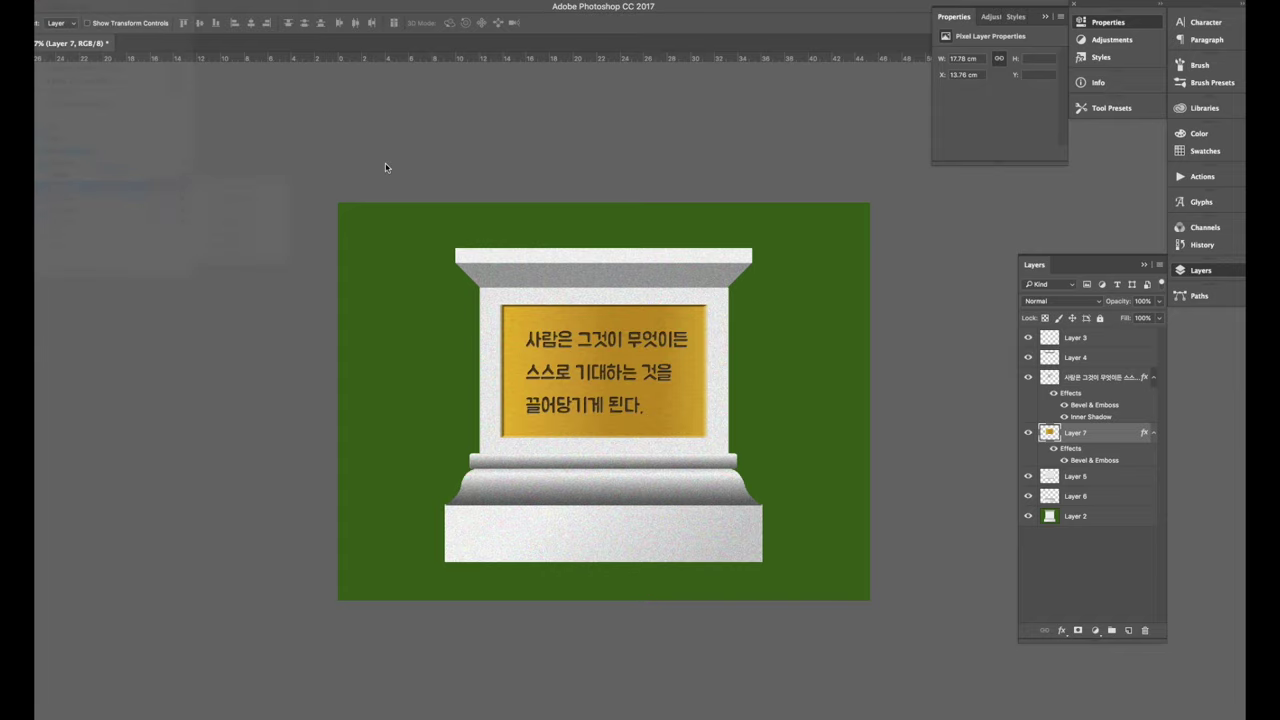